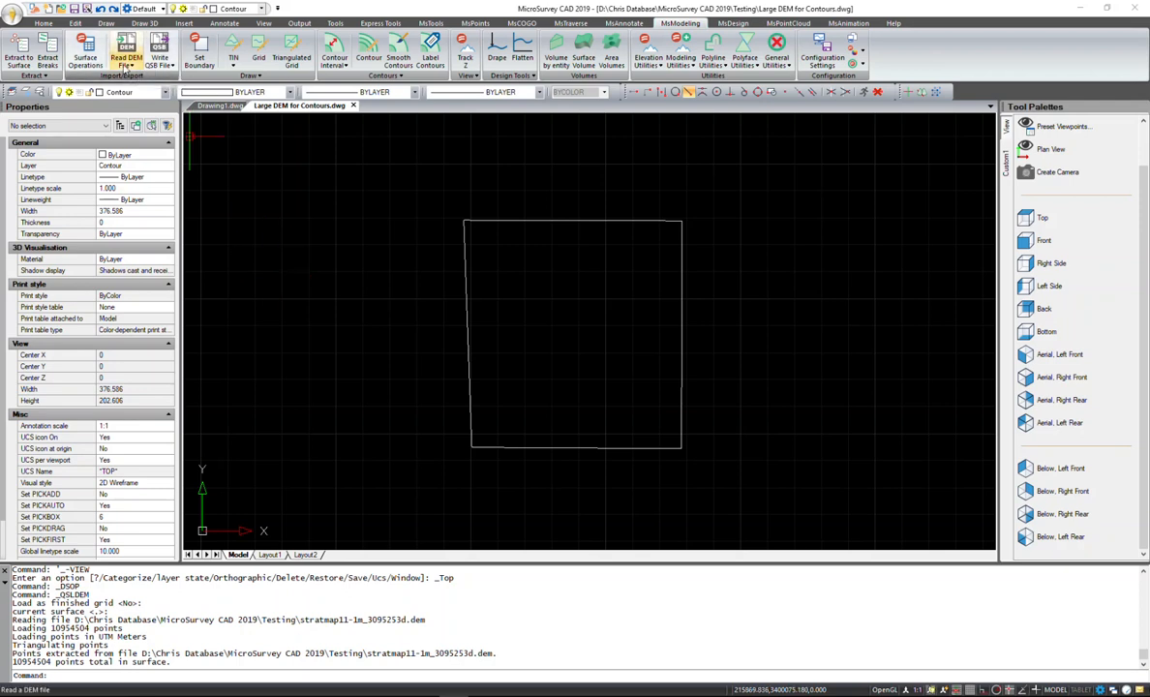
Examine the detailed information of the loaded DEM surface, skipping the lengthy TIN statistics computation.
{"action": "left_click", "coordinate": [125, 65]}
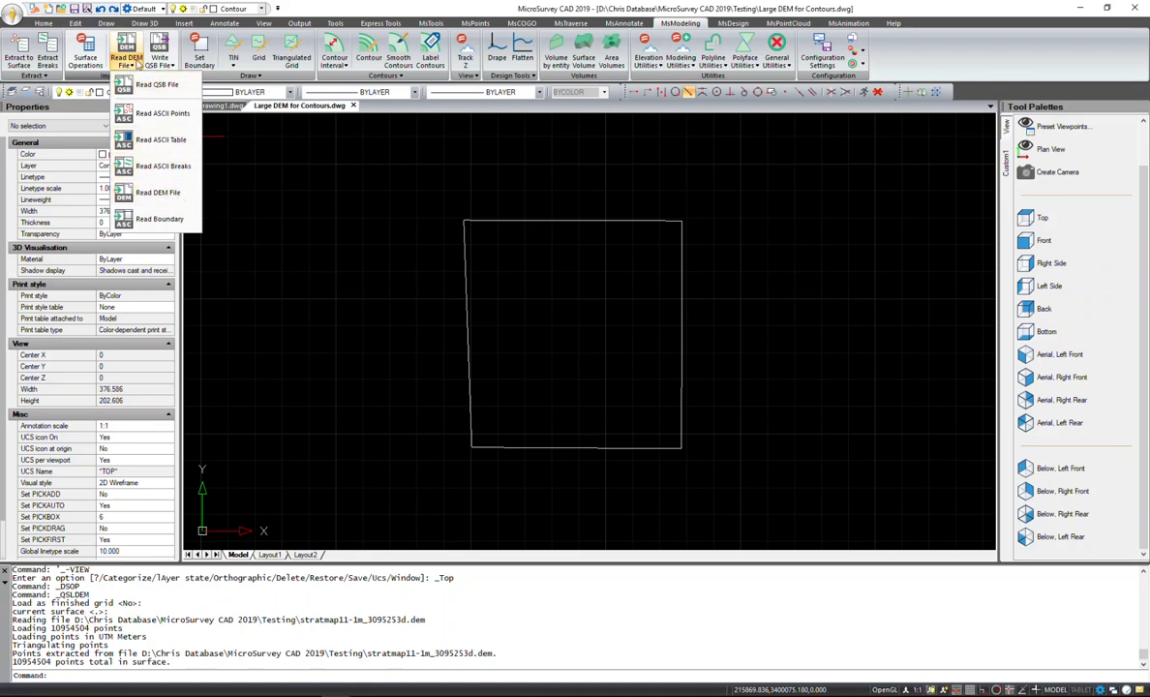
{"action": "left_click", "coordinate": [125, 58]}
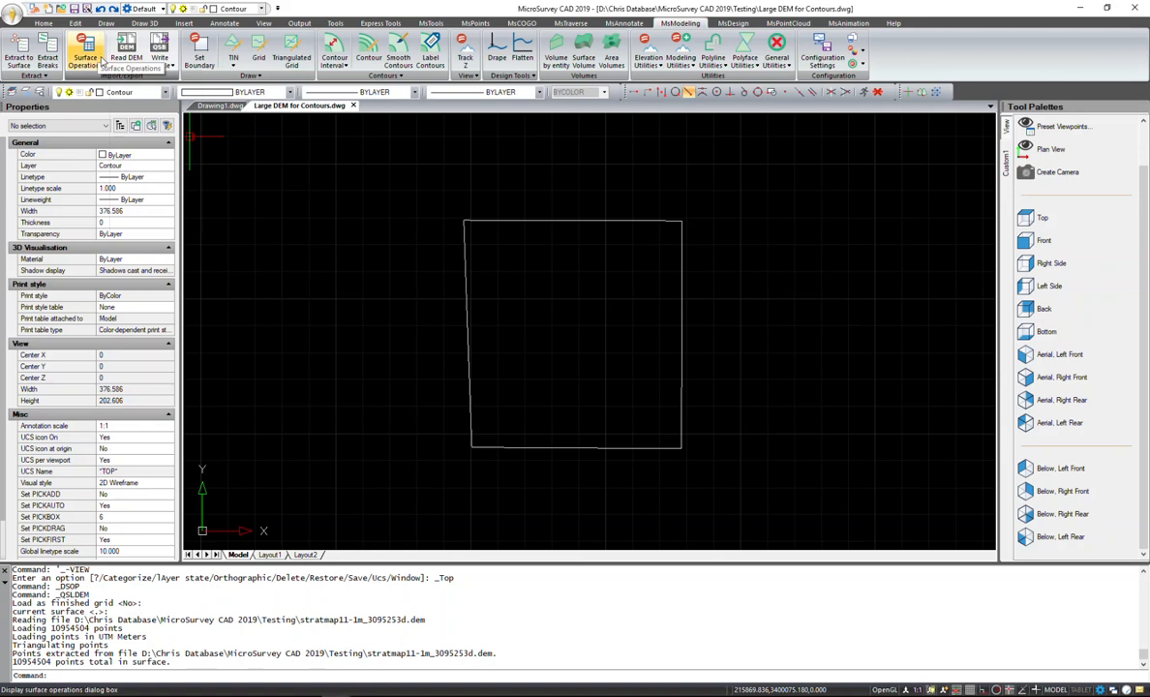
{"action": "left_click", "coordinate": [89, 55]}
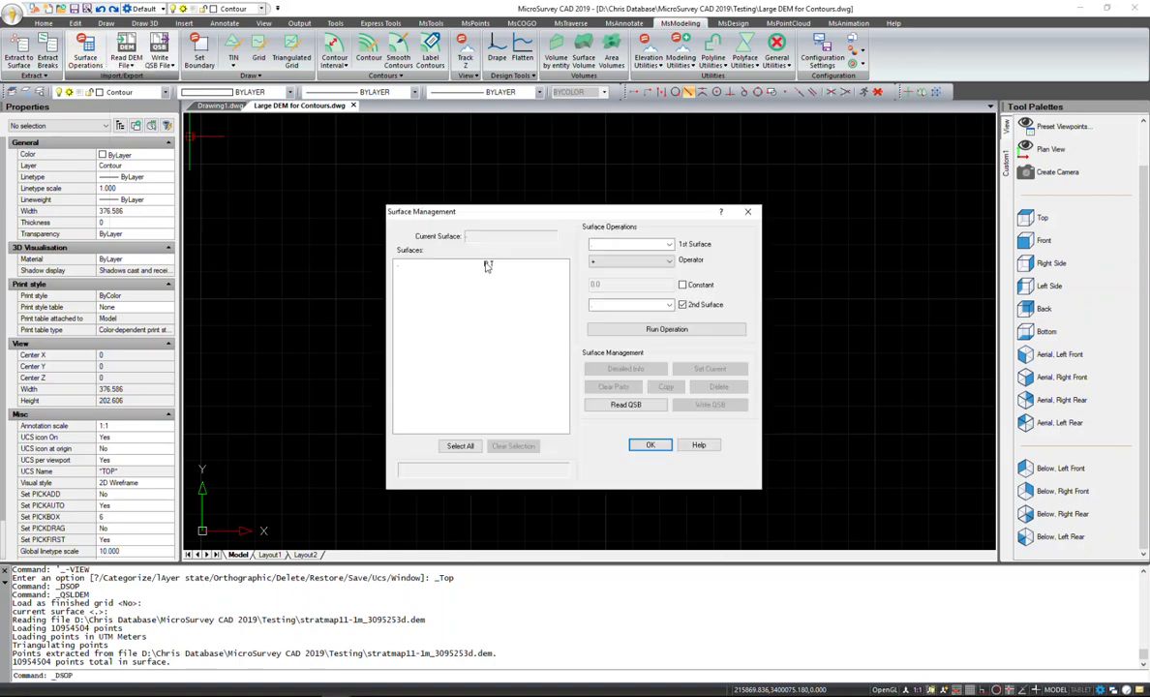
{"action": "left_click", "coordinate": [455, 263]}
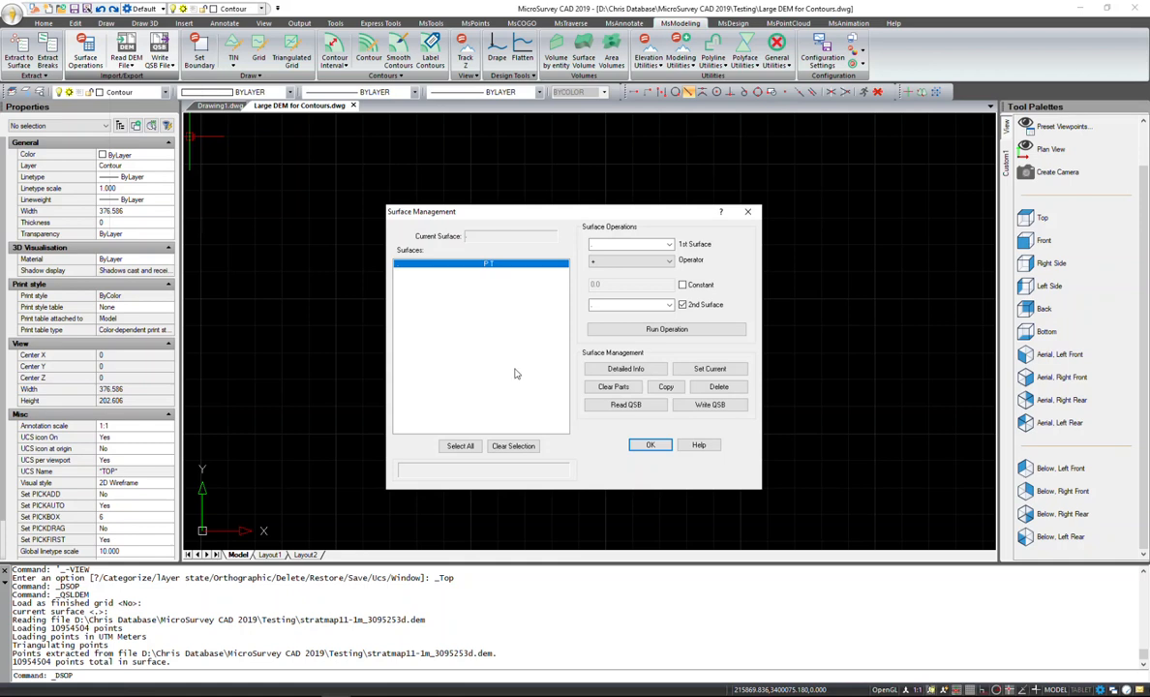
{"action": "left_click", "coordinate": [628, 370]}
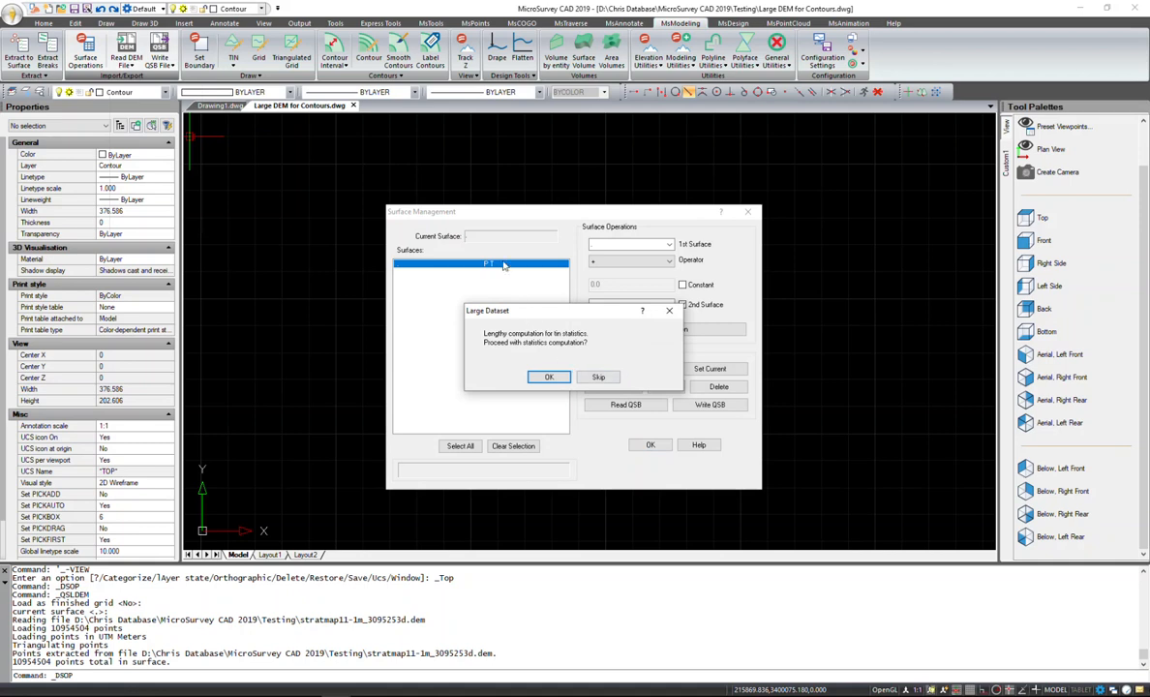
{"action": "left_click", "coordinate": [598, 376]}
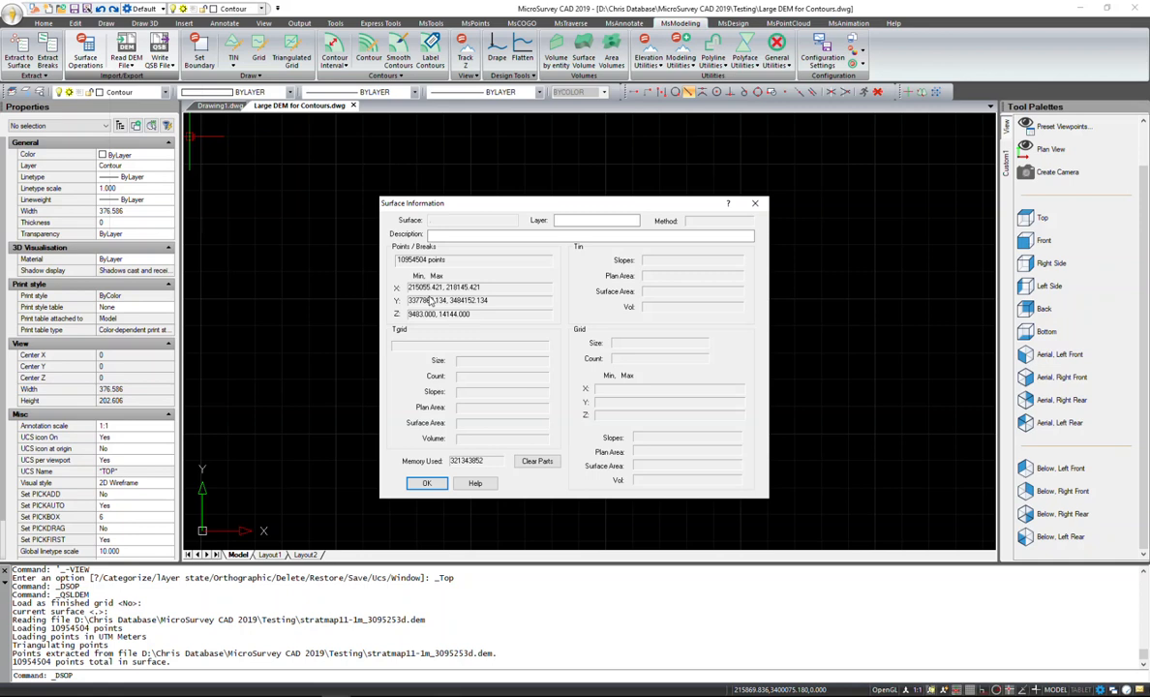
{"action": "left_click", "coordinate": [751, 208]}
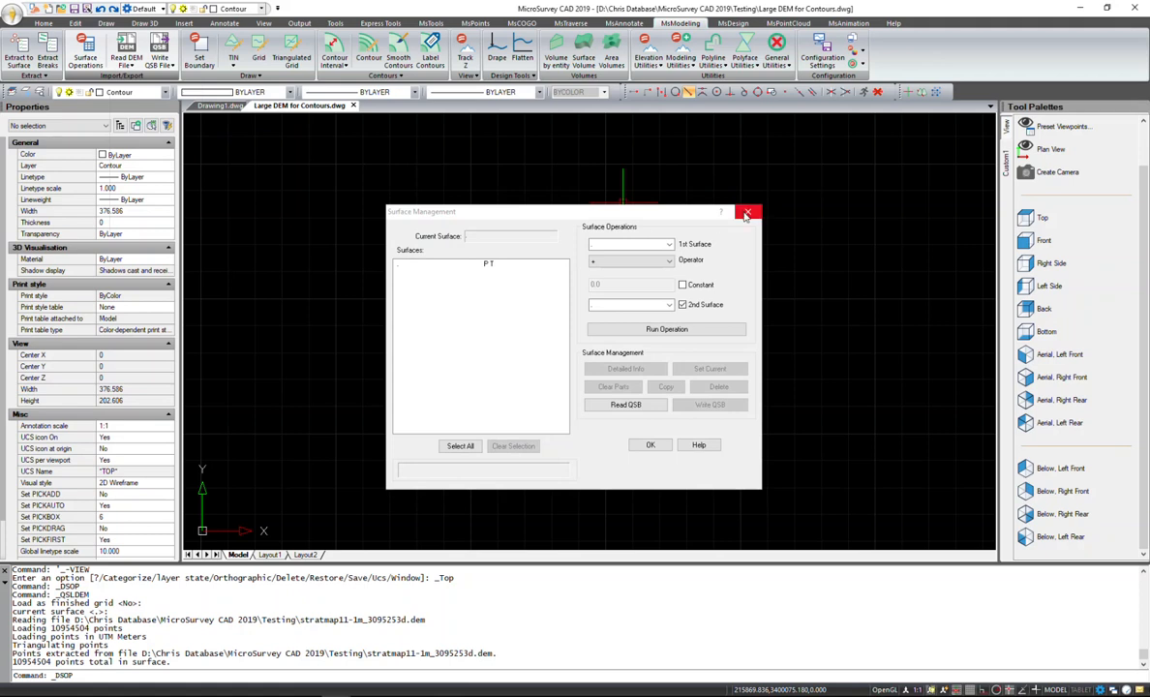
{"action": "left_click", "coordinate": [748, 211]}
Select the closed four-sided polyline to inspect its properties, and clear the selection.
{"action": "middle_click_drag", "start_coordinate": [524, 269], "coordinate": [501, 269]}
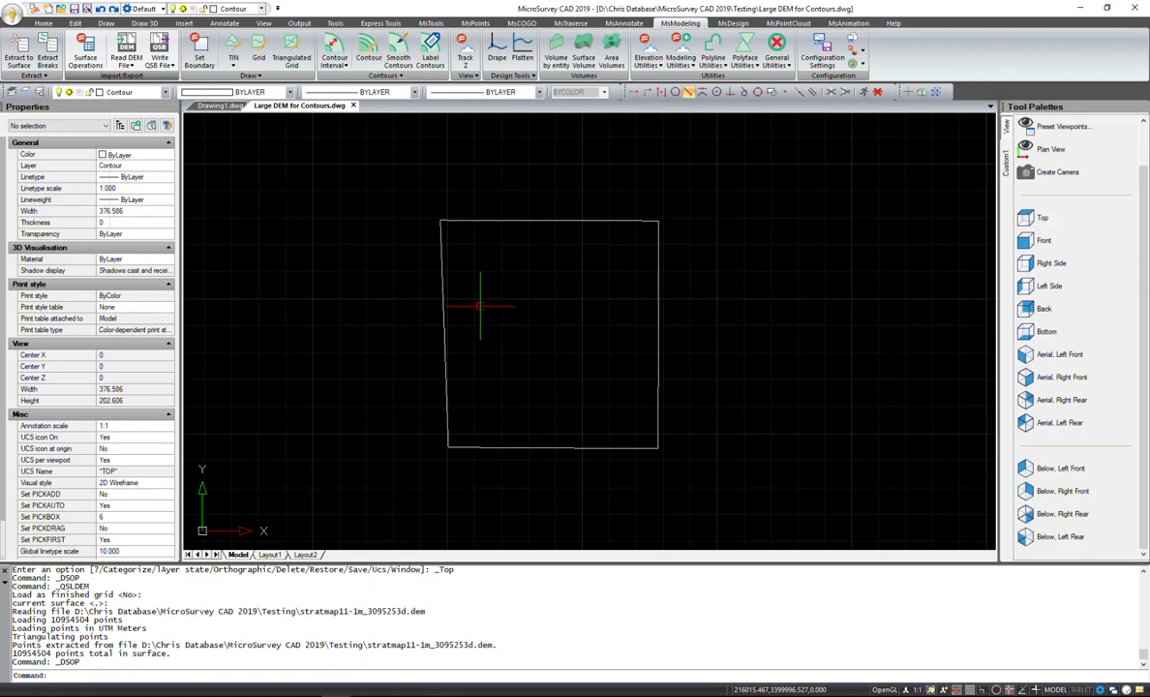
{"action": "left_click", "coordinate": [560, 249]}
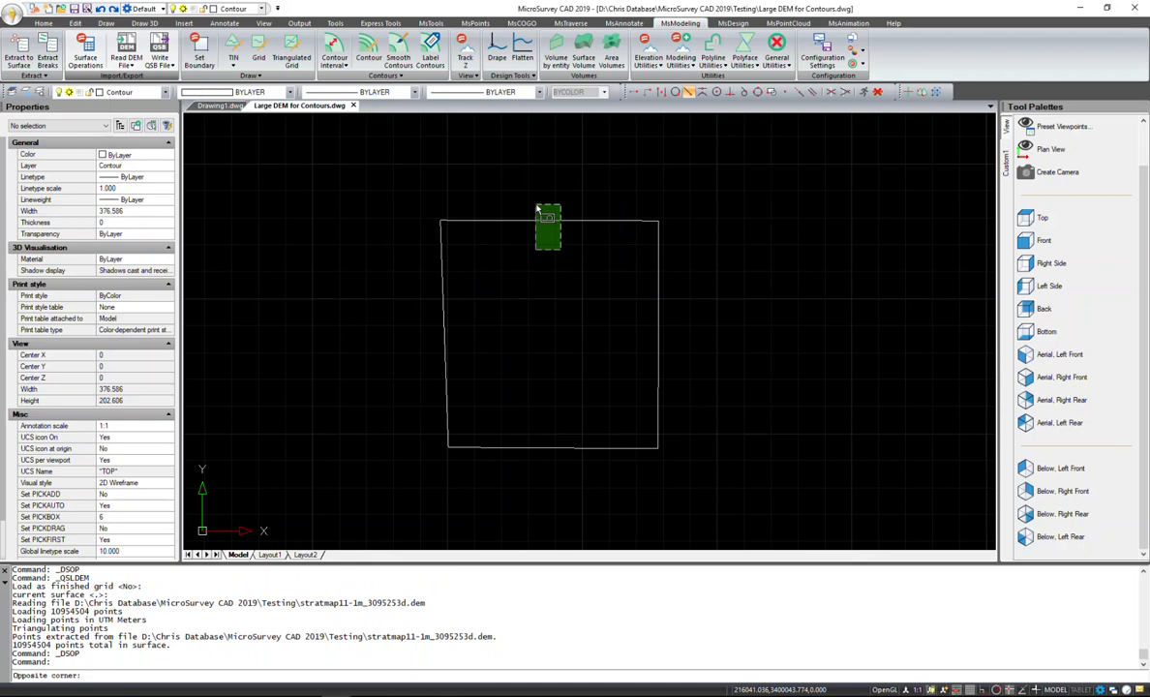
{"action": "left_click", "coordinate": [537, 208]}
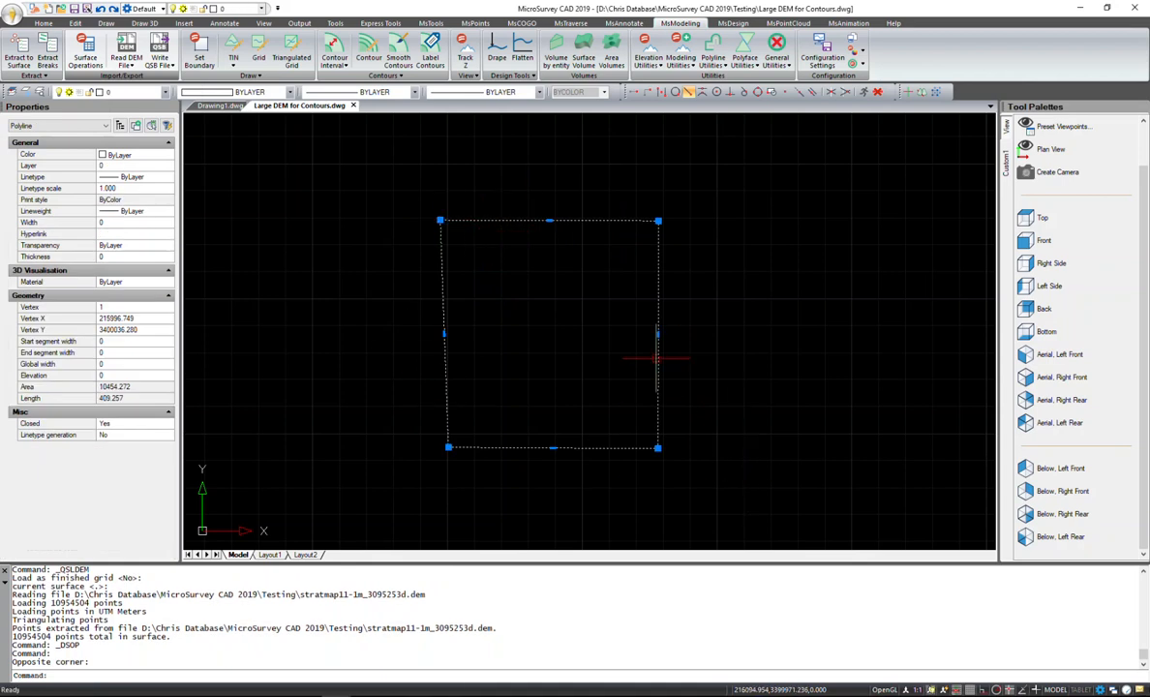
{"action": "middle_click_drag", "start_coordinate": [664, 359], "coordinate": [631, 365]}
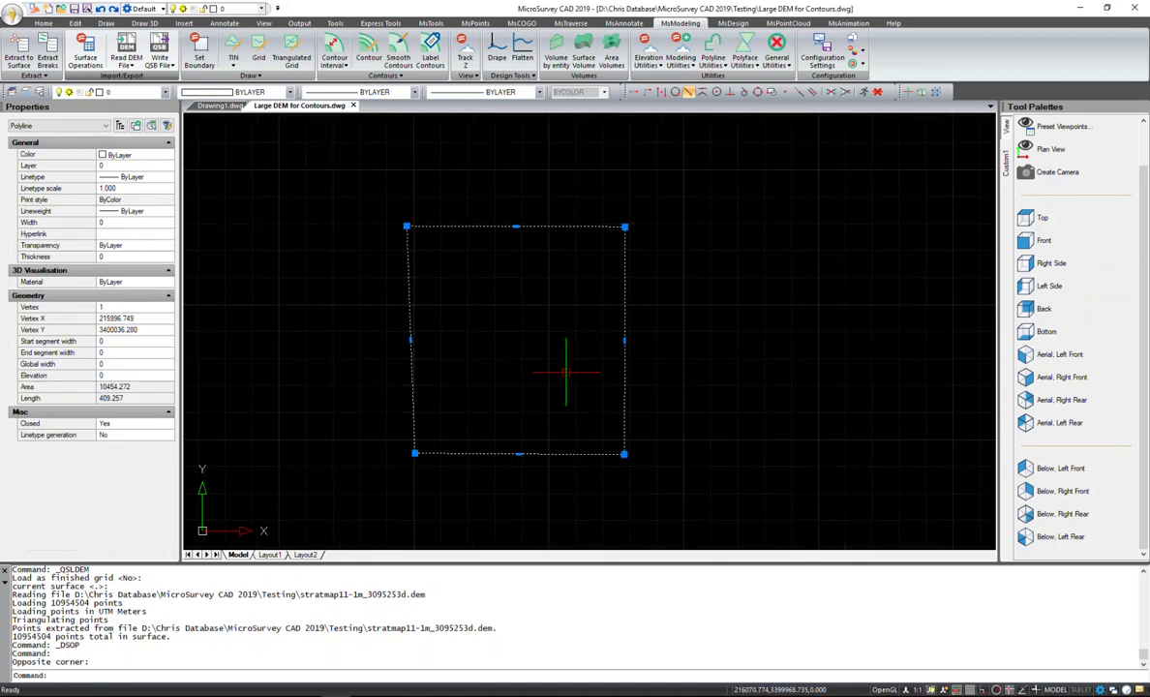
{"action": "key", "text": "Escape"}
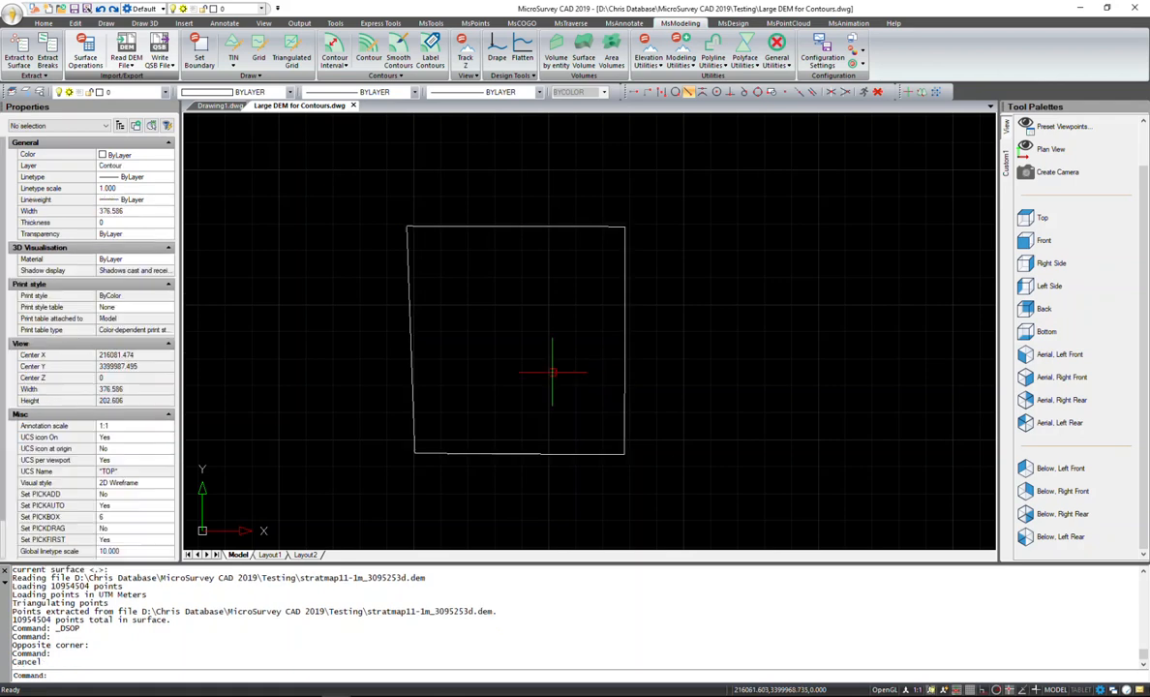
Set a new surface boundary from the closed four-sided polyline.
{"action": "left_click", "coordinate": [200, 53]}
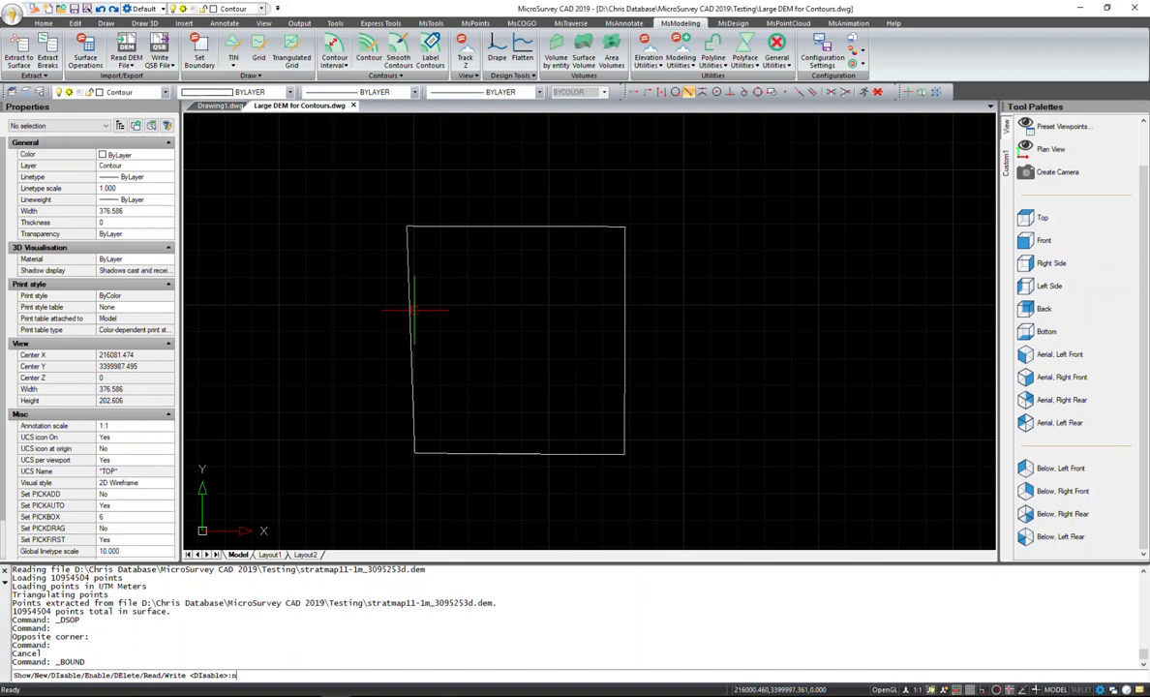
{"action": "type", "text": "n"}
{"action": "key", "text": "Return"}
{"action": "left_click", "coordinate": [413, 309]}
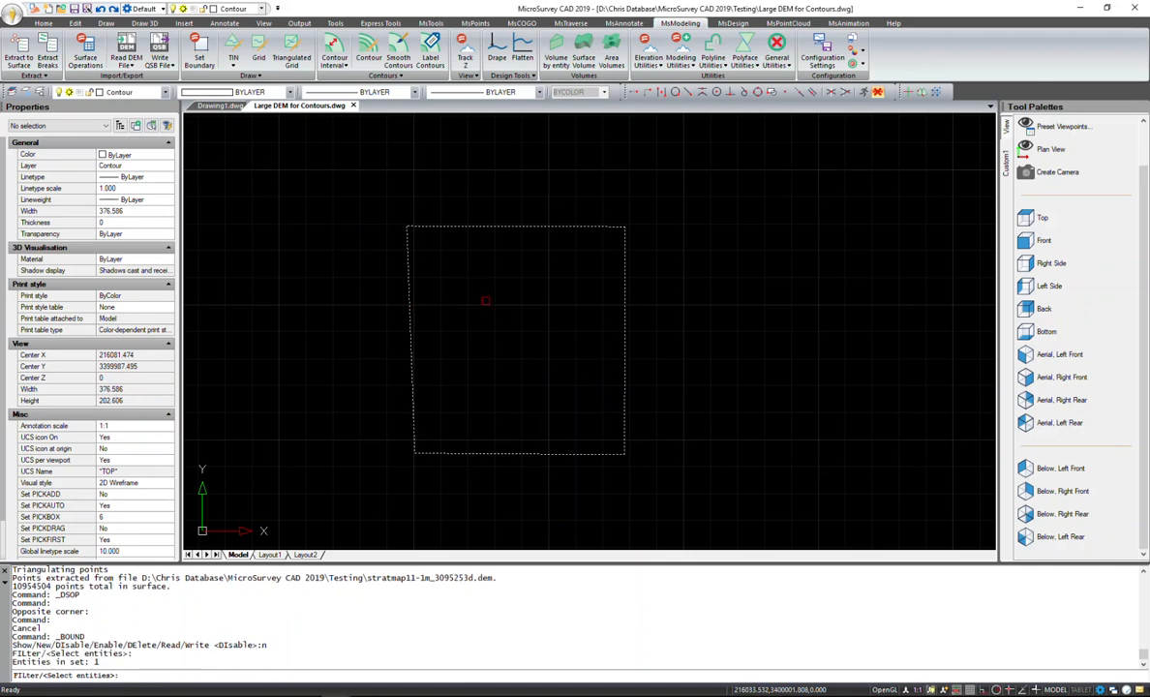
{"action": "key", "text": "Return"}
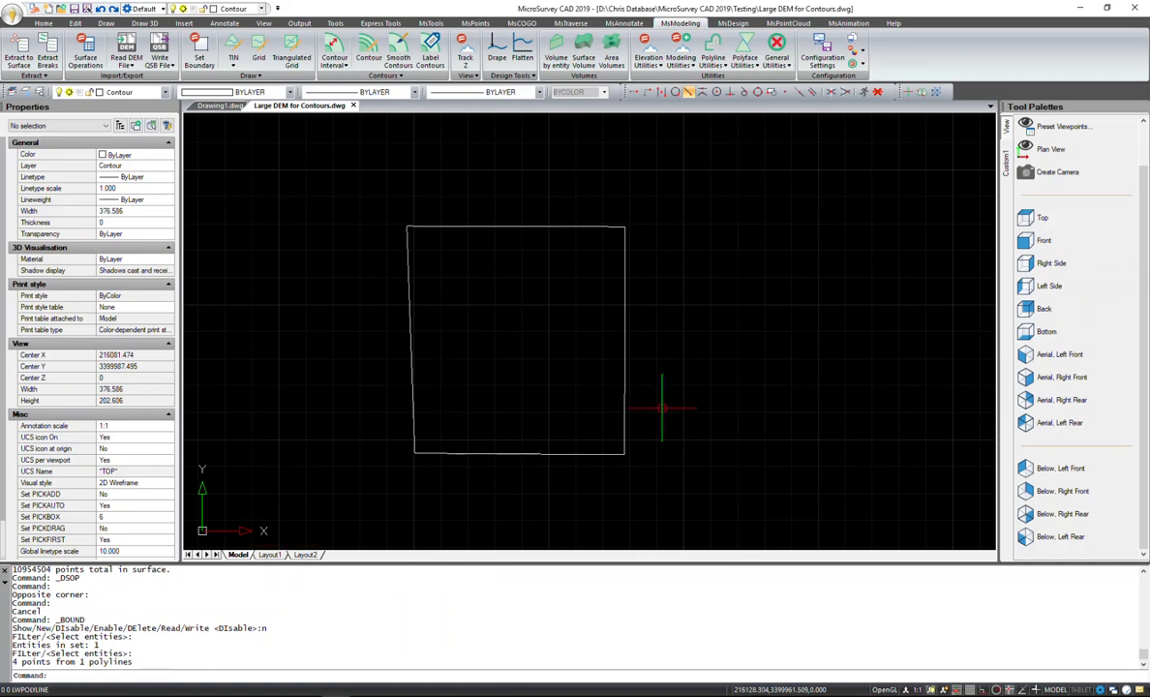
{"action": "middle_click_drag", "start_coordinate": [514, 420], "coordinate": [529, 421]}
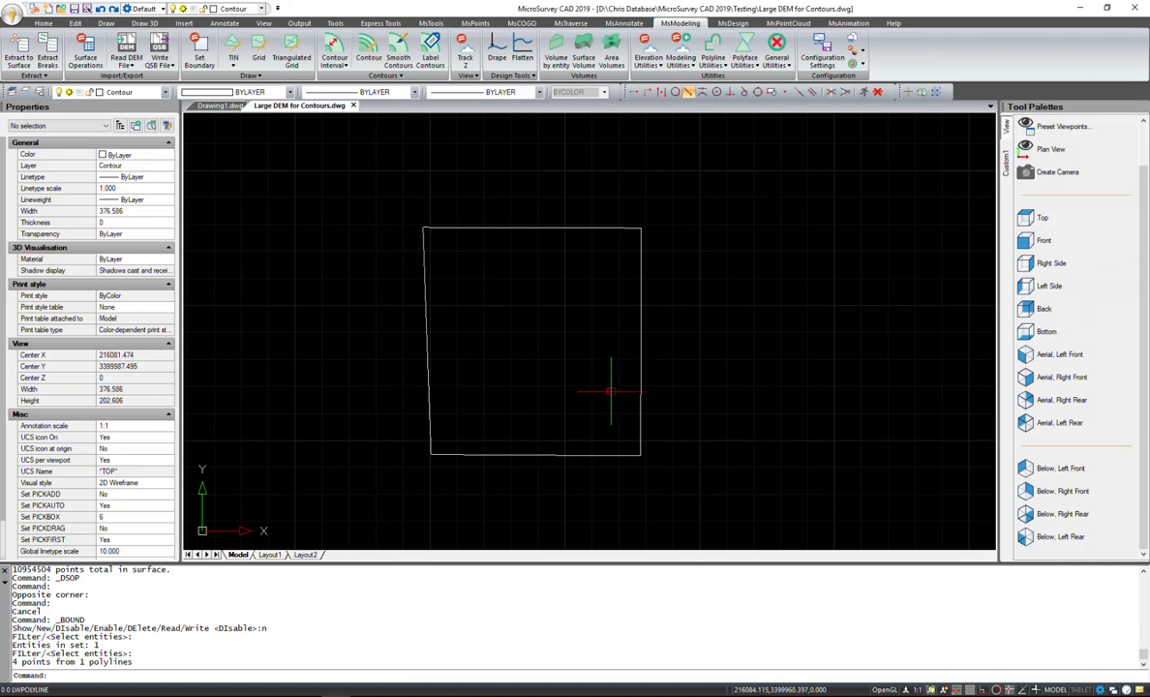
{"action": "left_click", "coordinate": [233, 44]}
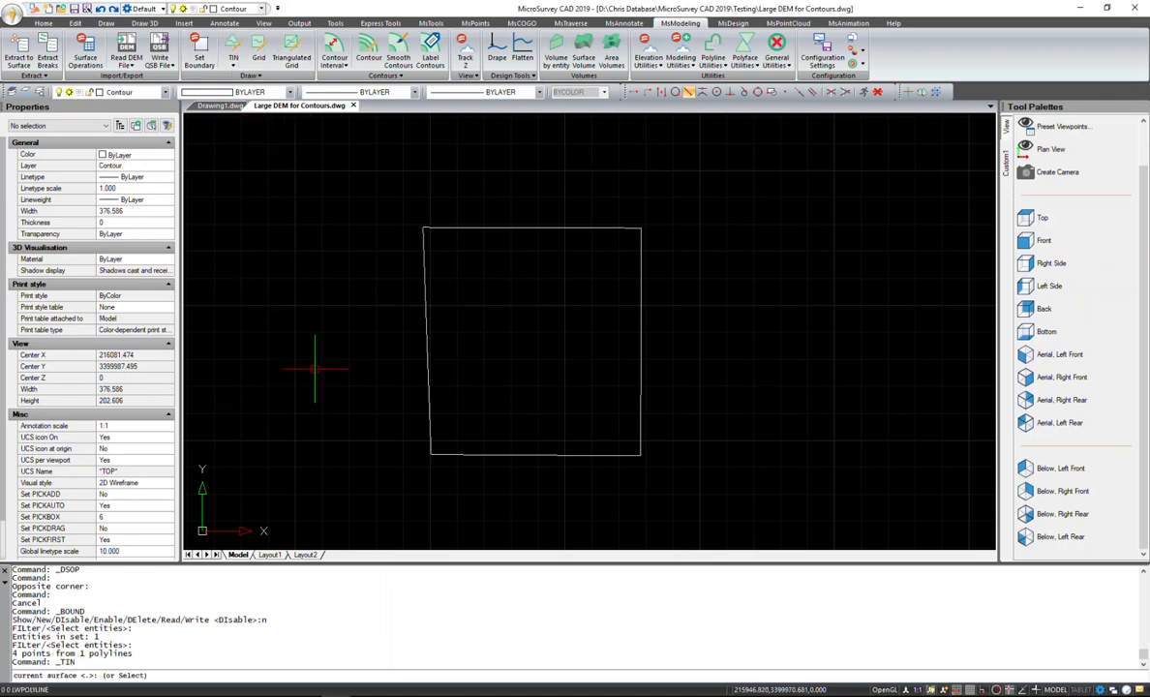
{"action": "key", "text": "Return"}
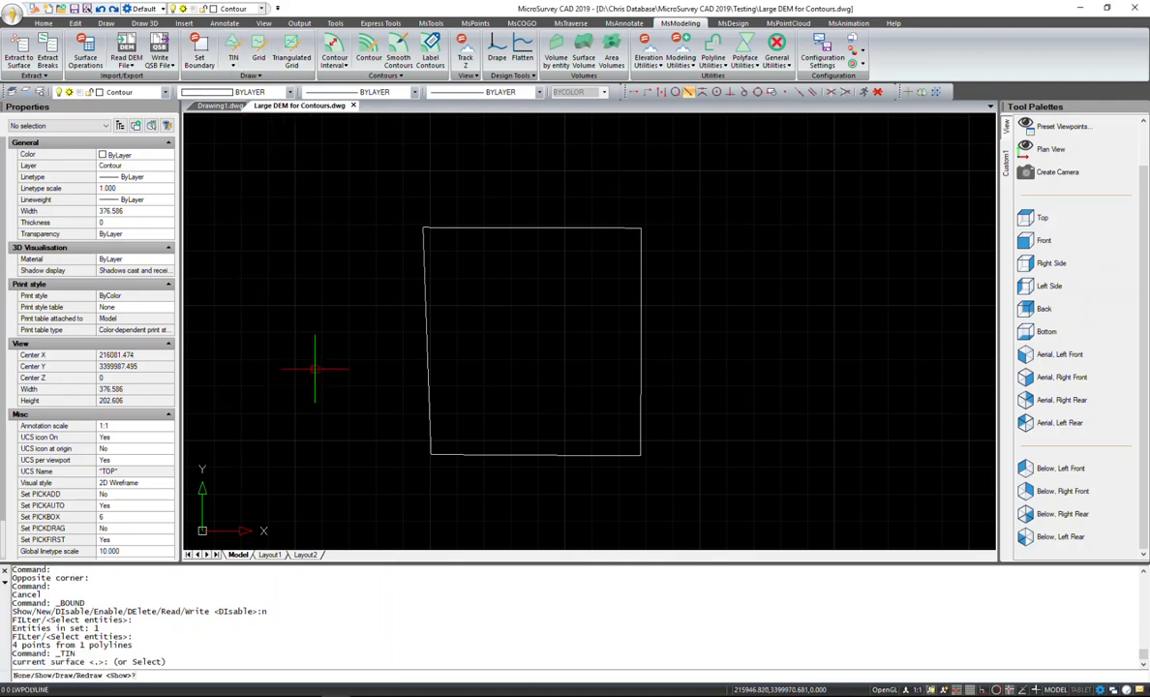
{"action": "type", "text": "d"}
{"action": "key", "text": "Return"}
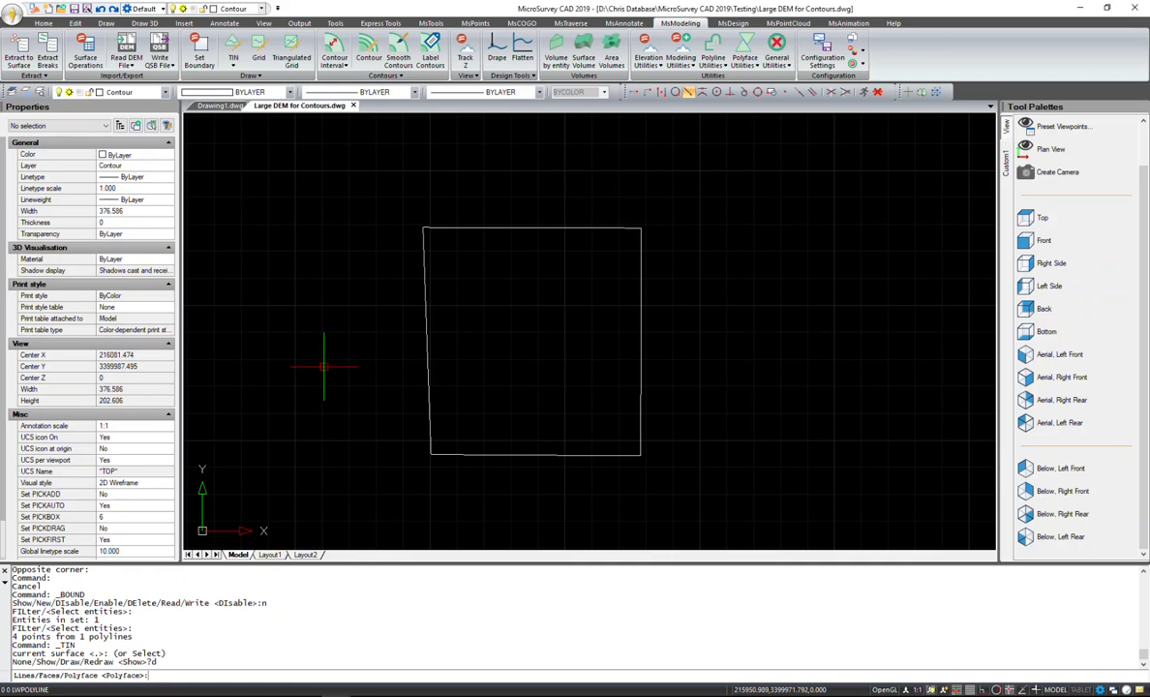
{"action": "type", "text": "l"}
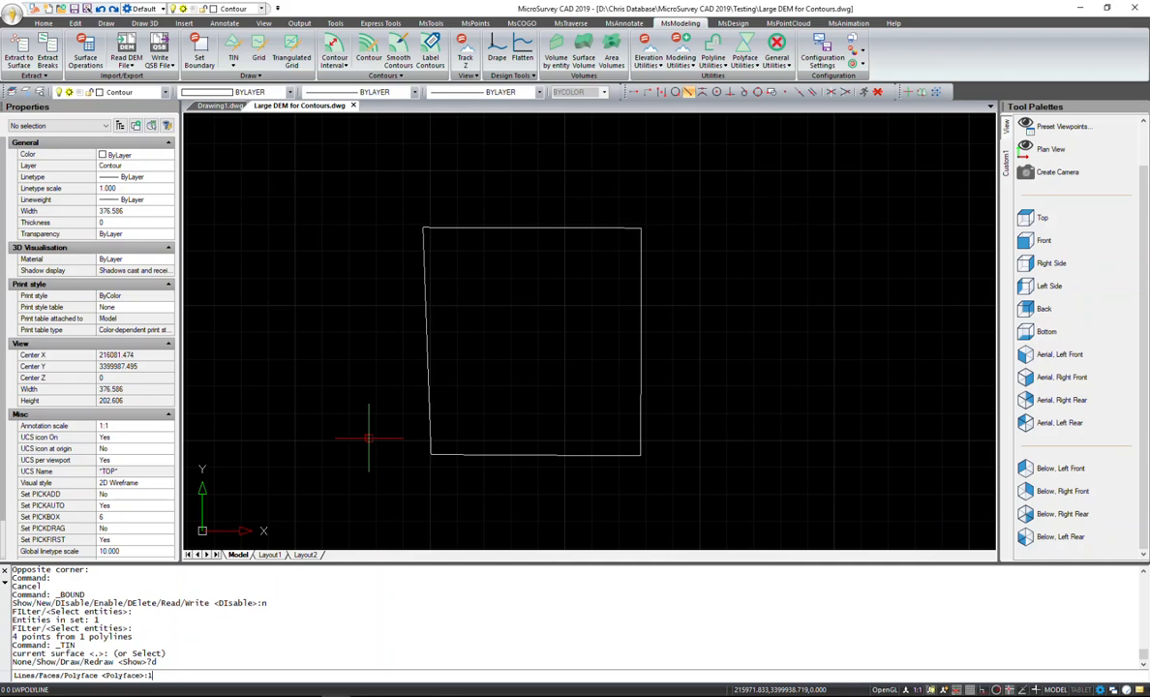
{"action": "key", "text": "Escape"}
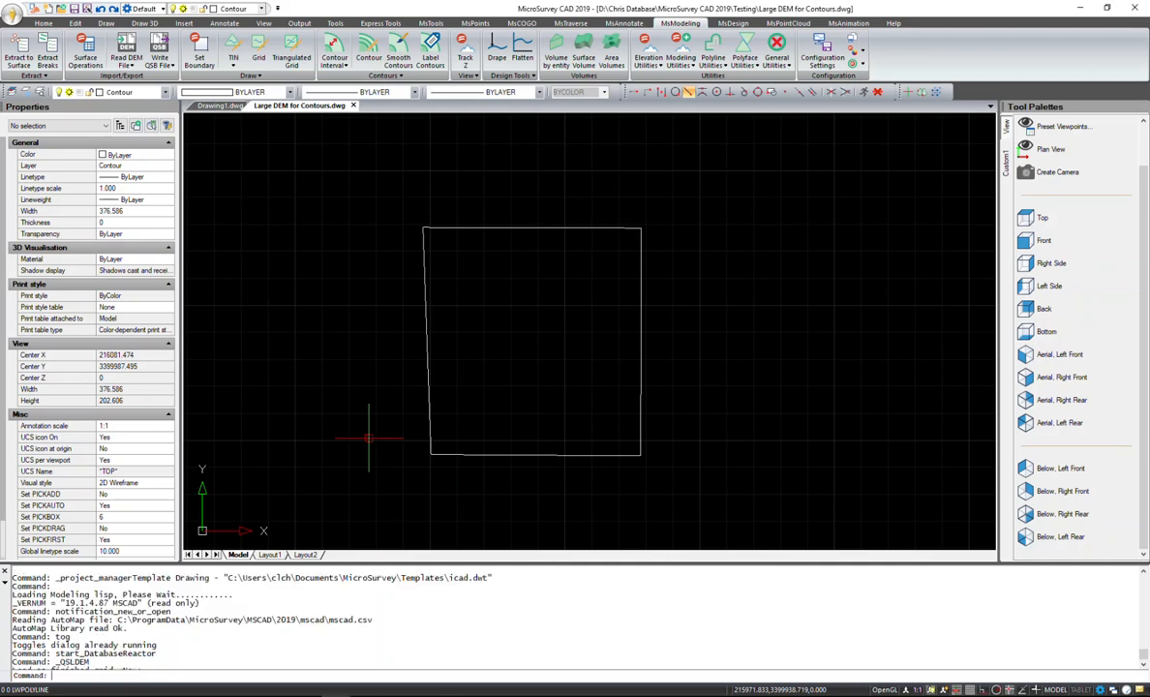
Freeze layer 0 and thaw the TIN layer.
{"action": "left_click", "coordinate": [166, 92]}
{"action": "left_click", "coordinate": [68, 112]}
{"action": "left_click", "coordinate": [68, 134]}
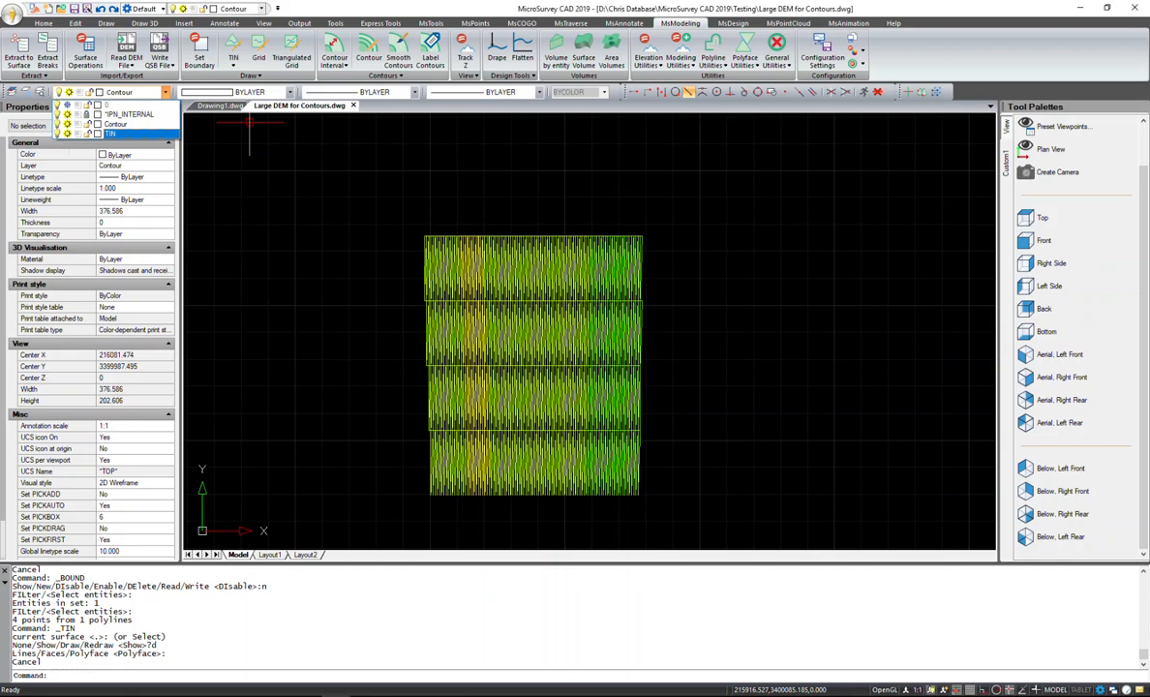
{"action": "left_click", "coordinate": [390, 146]}
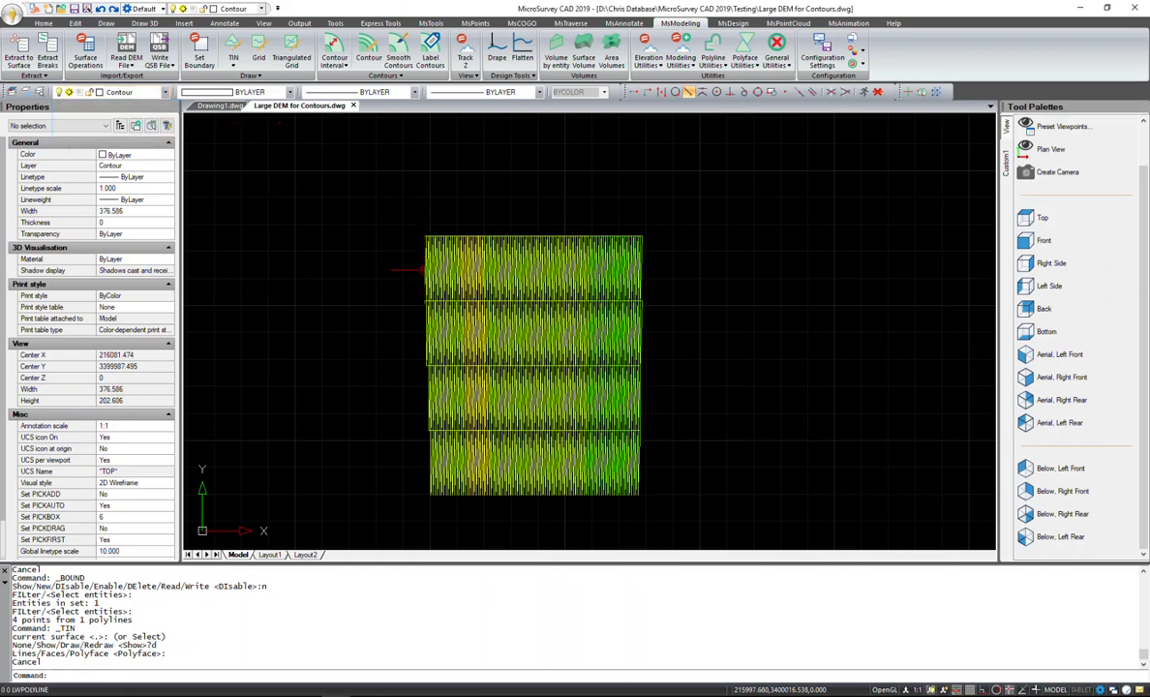
Inspect the TIN lines in 3D, select a few of them, and restore the top view with the selection cleared.
{"action": "middle_click_drag", "start_coordinate": [403, 395], "coordinate": [718, 296], "text": "shift"}
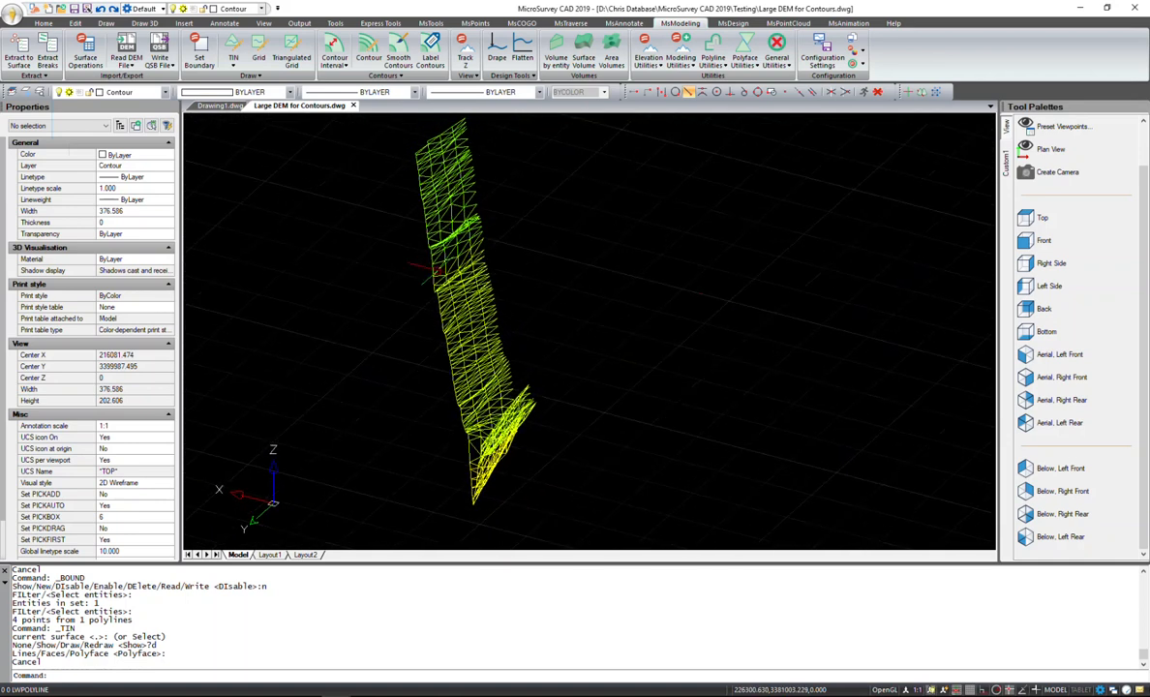
{"action": "scroll", "coordinate": [430, 222], "scroll_direction": "up", "scroll_amount": 3}
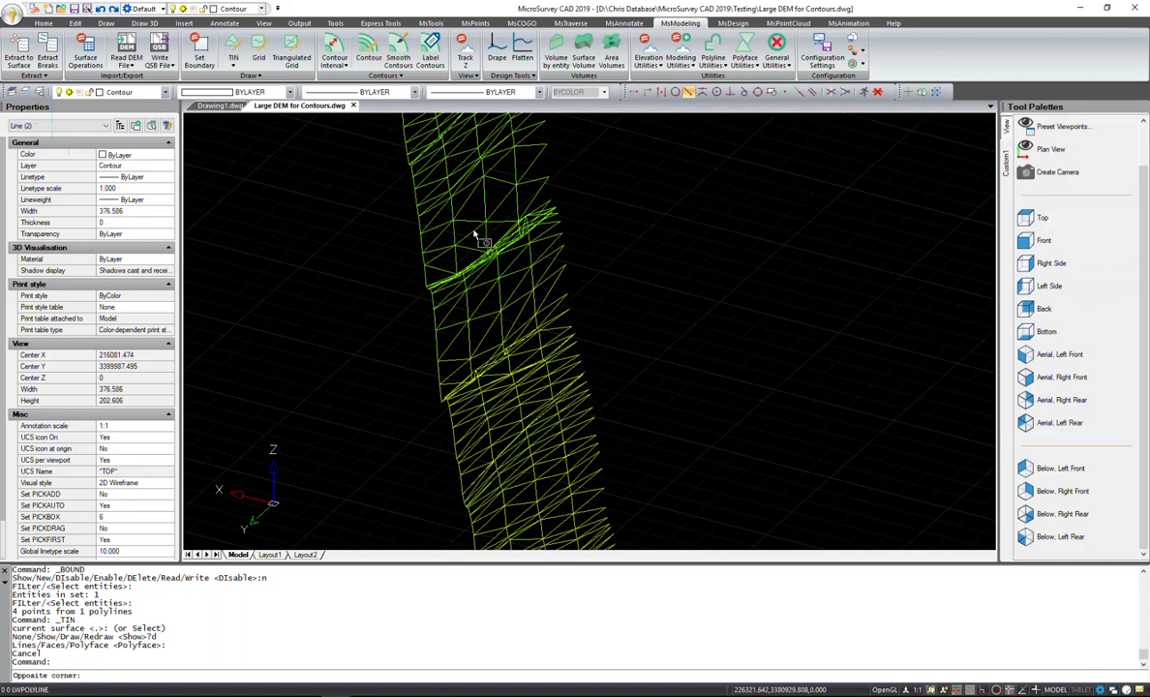
{"action": "left_click", "coordinate": [442, 218]}
{"action": "middle_click_drag", "start_coordinate": [492, 244], "coordinate": [492, 255]}
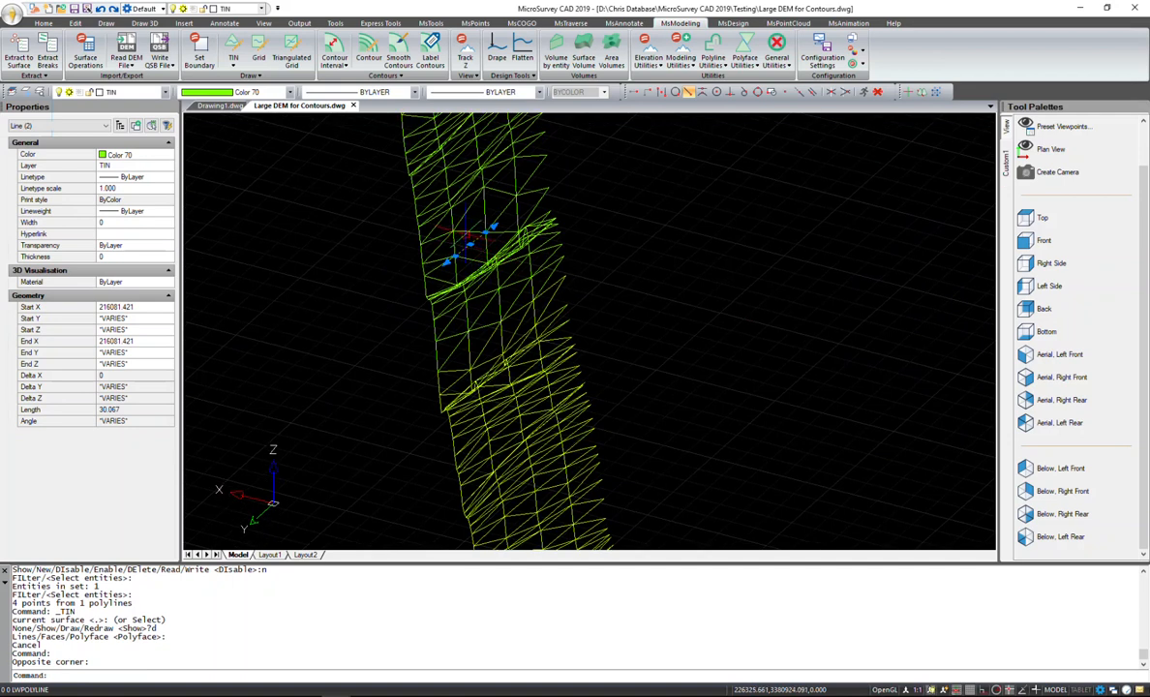
{"action": "middle_click_drag", "start_coordinate": [520, 333], "coordinate": [526, 353], "text": "shift"}
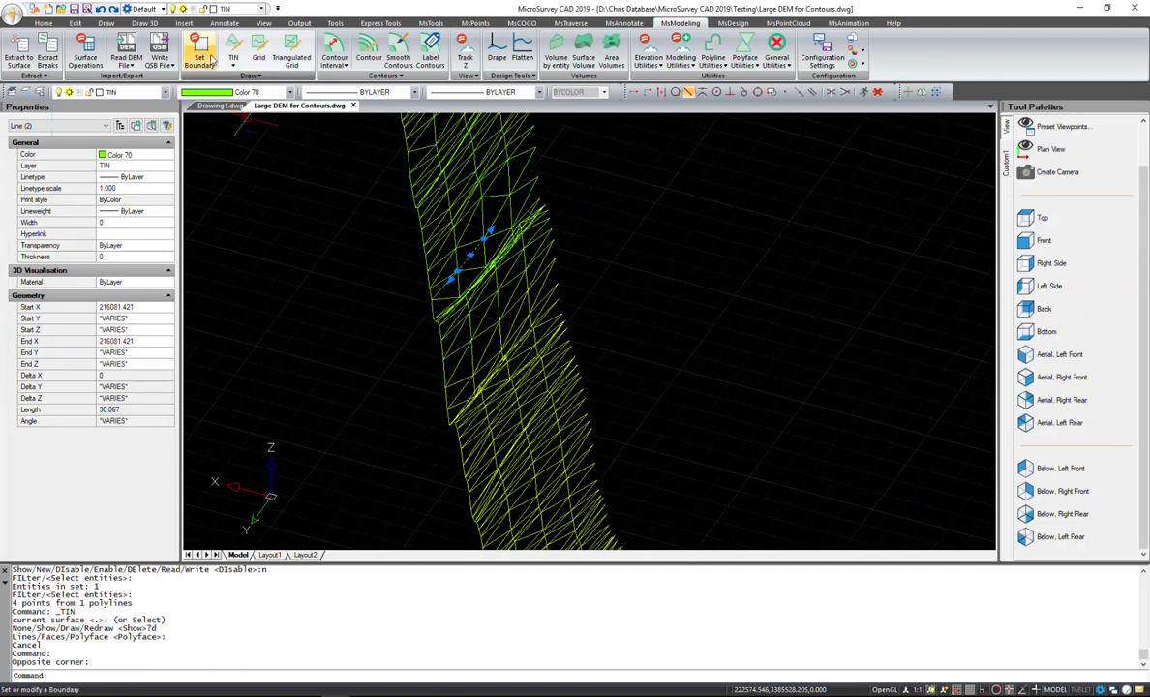
{"action": "left_click", "coordinate": [263, 22]}
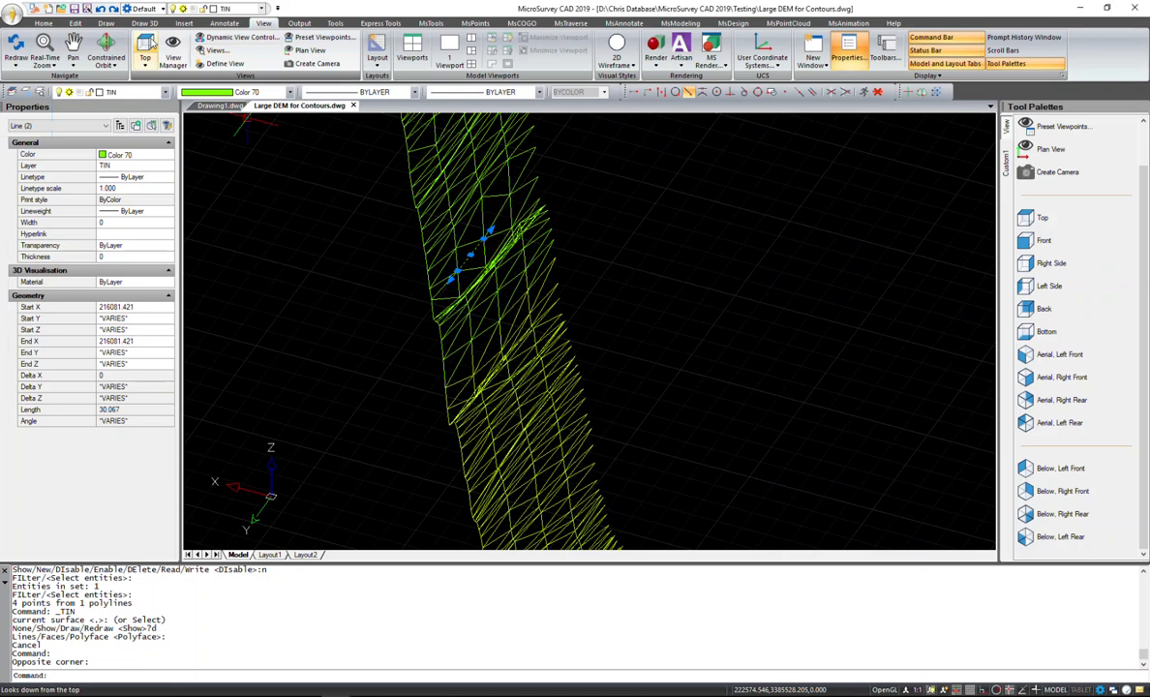
{"action": "left_click", "coordinate": [145, 51]}
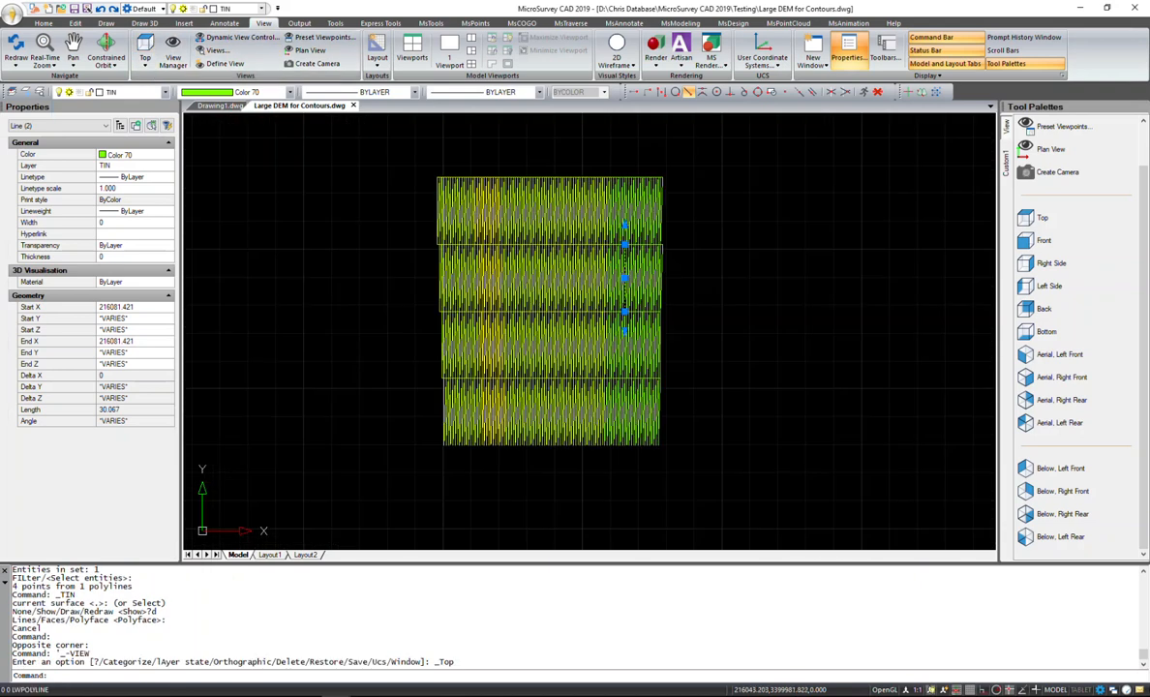
{"action": "key", "text": "Escape"}
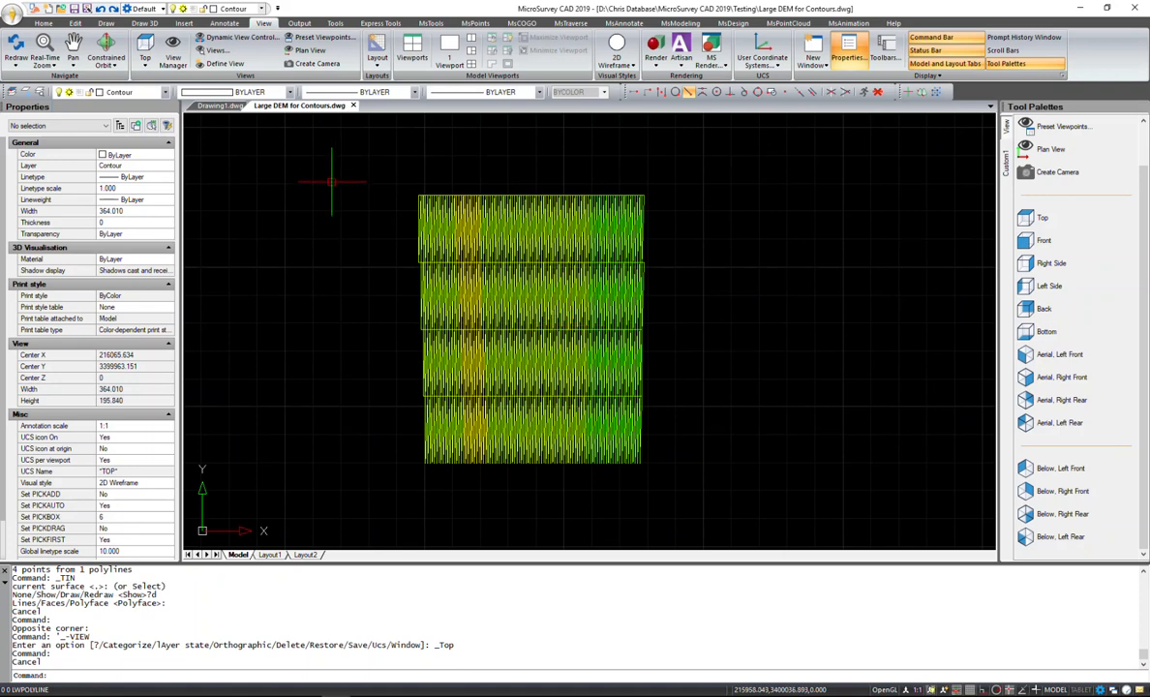
Extract all the TIN lines to the surface GROUND, making it current and clearing it before extraction.
{"action": "left_click", "coordinate": [681, 22]}
{"action": "left_click", "coordinate": [17, 53]}
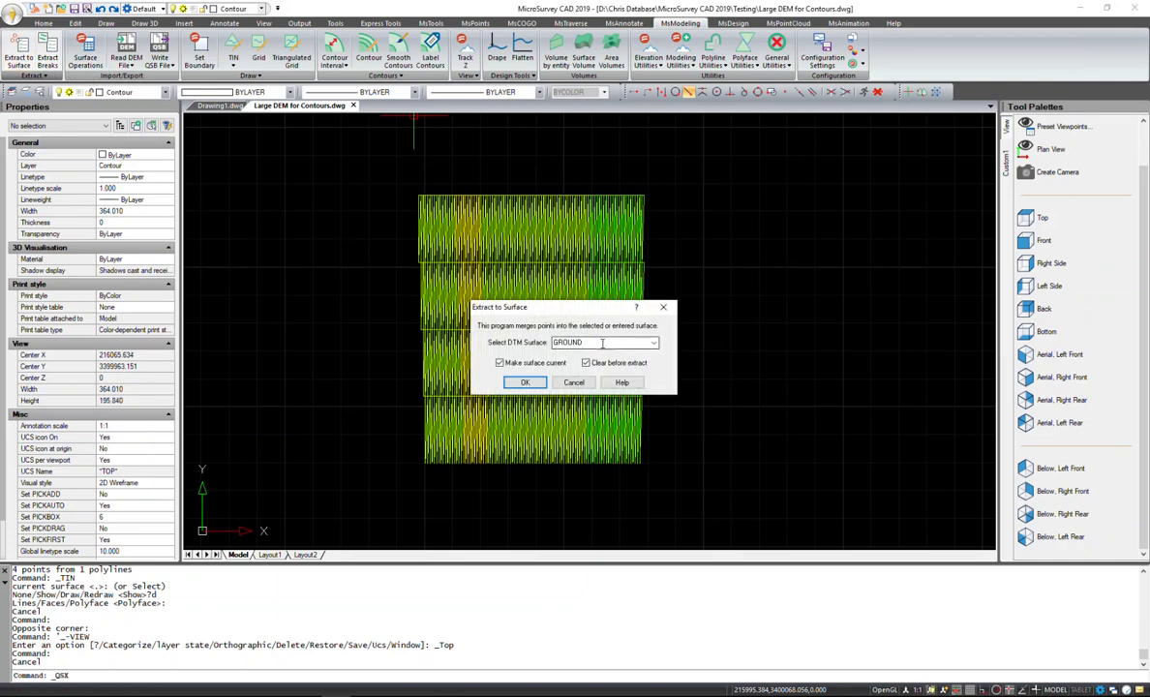
{"action": "left_click", "coordinate": [540, 384]}
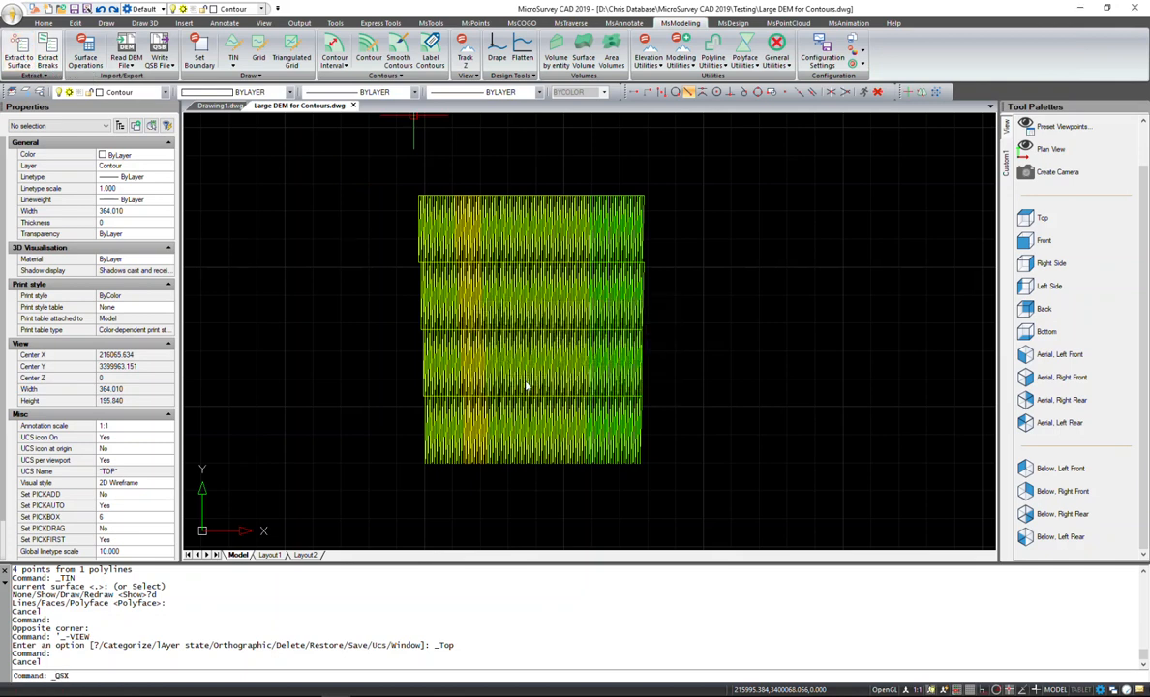
{"action": "left_click", "coordinate": [677, 490]}
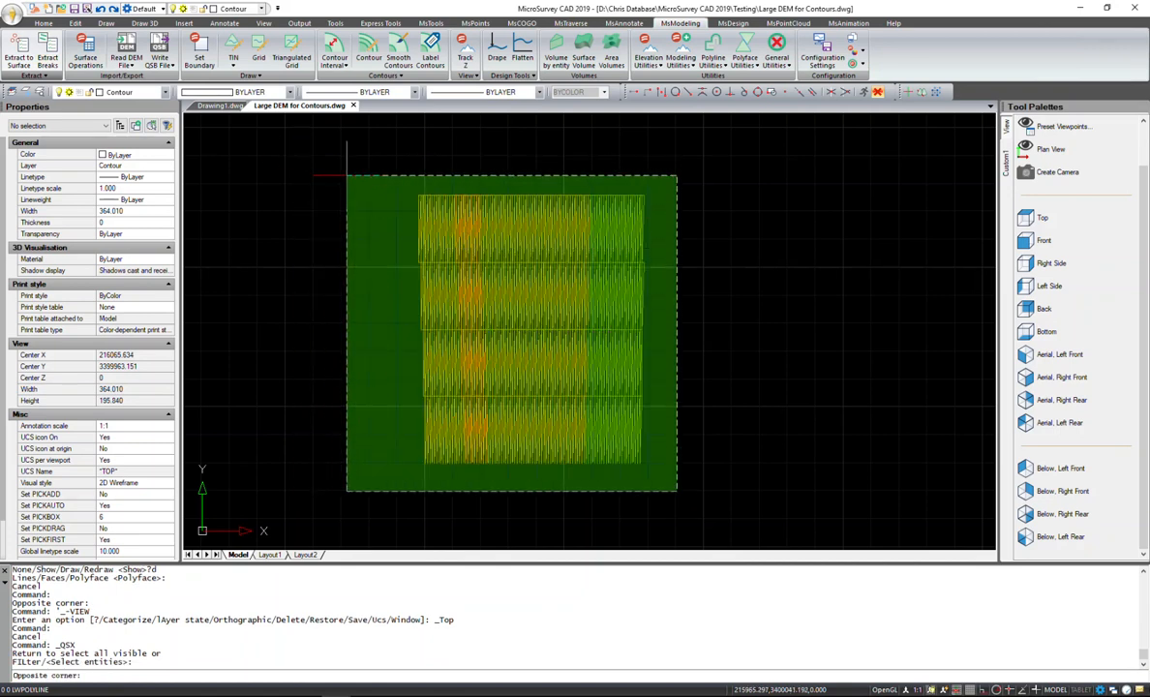
{"action": "left_click", "coordinate": [303, 134]}
{"action": "key", "text": "Return"}
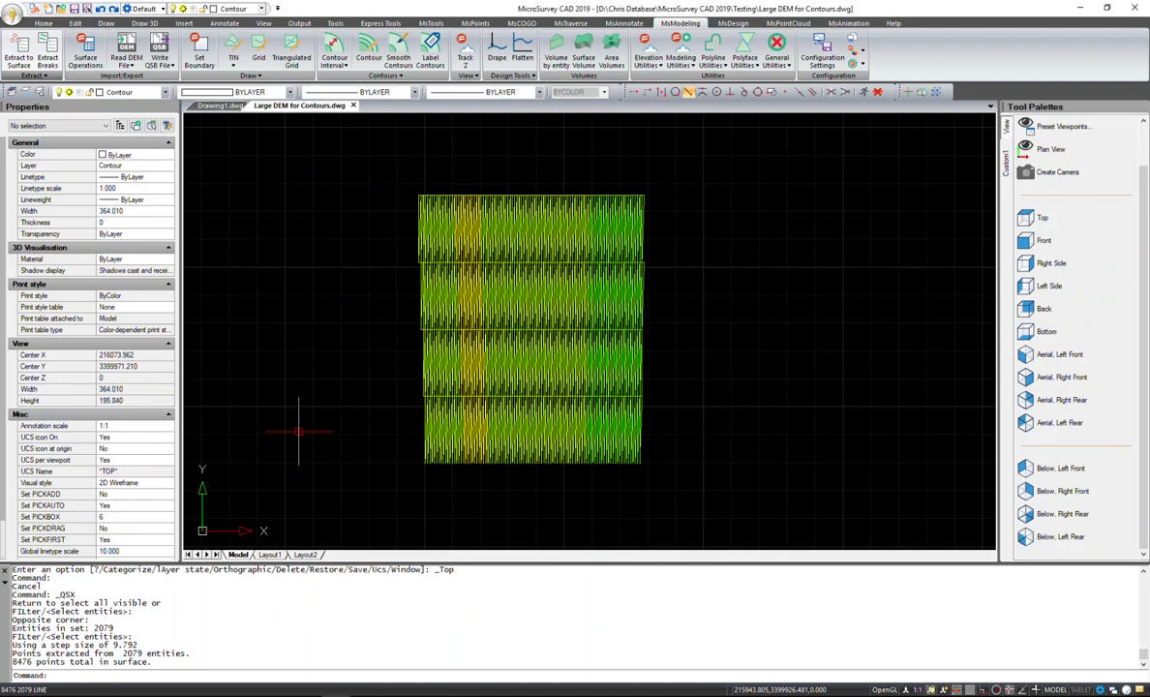
Review the detailed information of the GROUND surface in Surface Management, including its points and coordinate ranges.
{"action": "left_click", "coordinate": [85, 49]}
{"action": "left_click", "coordinate": [426, 272]}
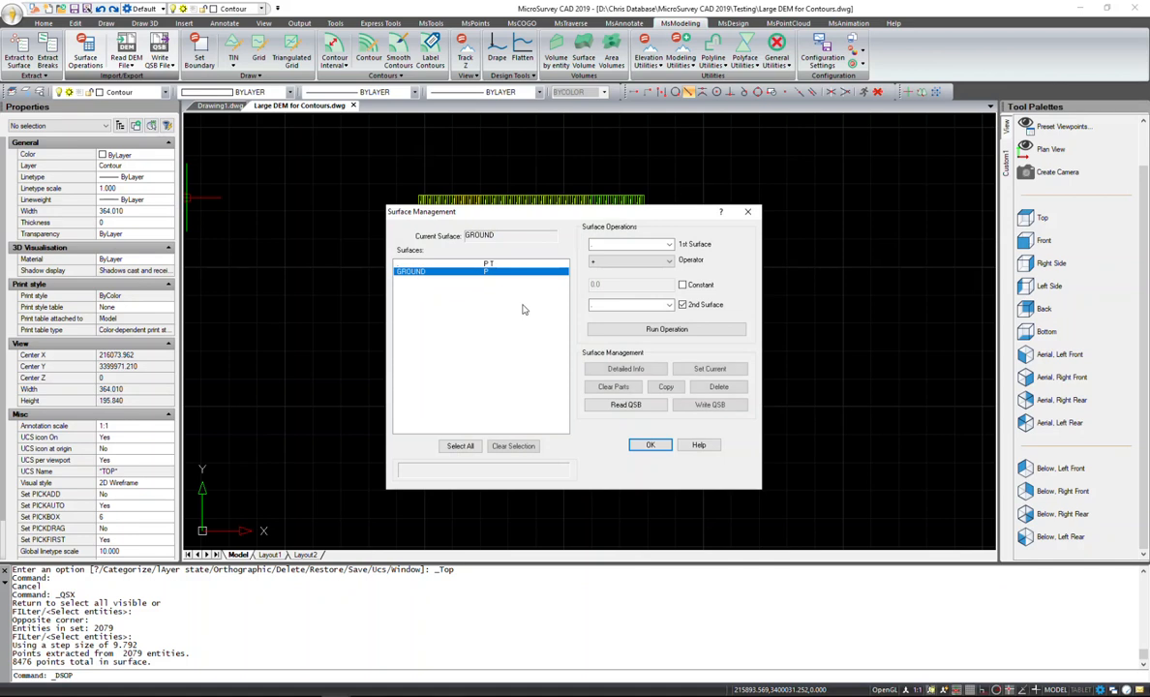
{"action": "left_click", "coordinate": [626, 369]}
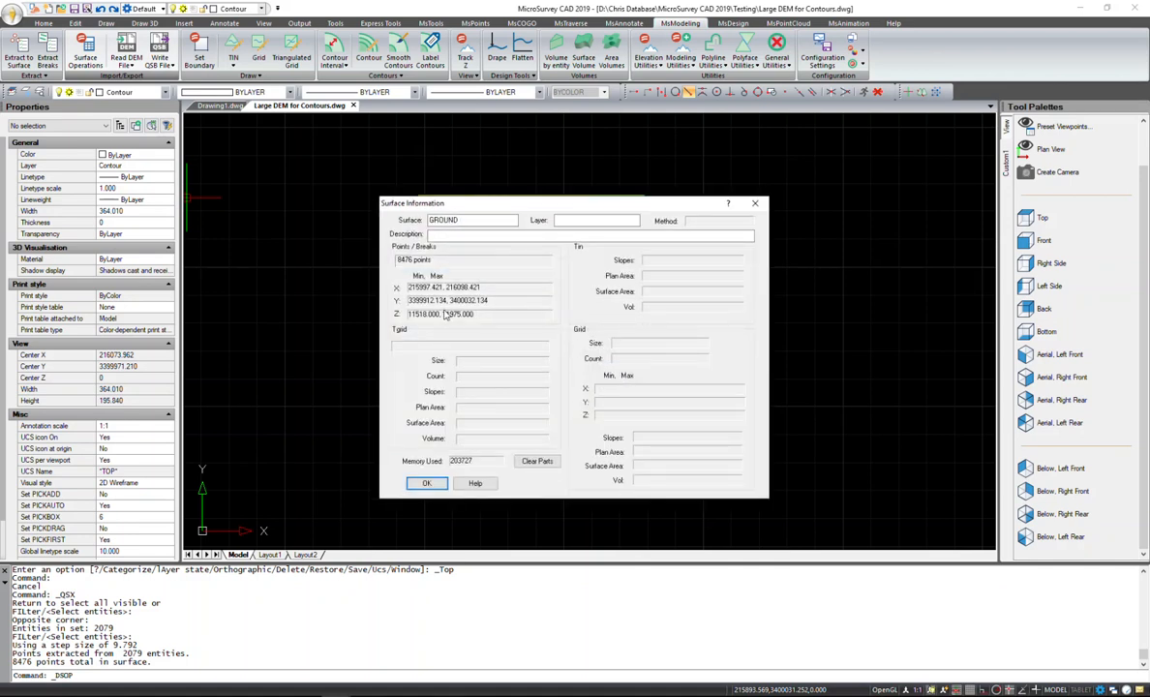
{"action": "left_click", "coordinate": [756, 203]}
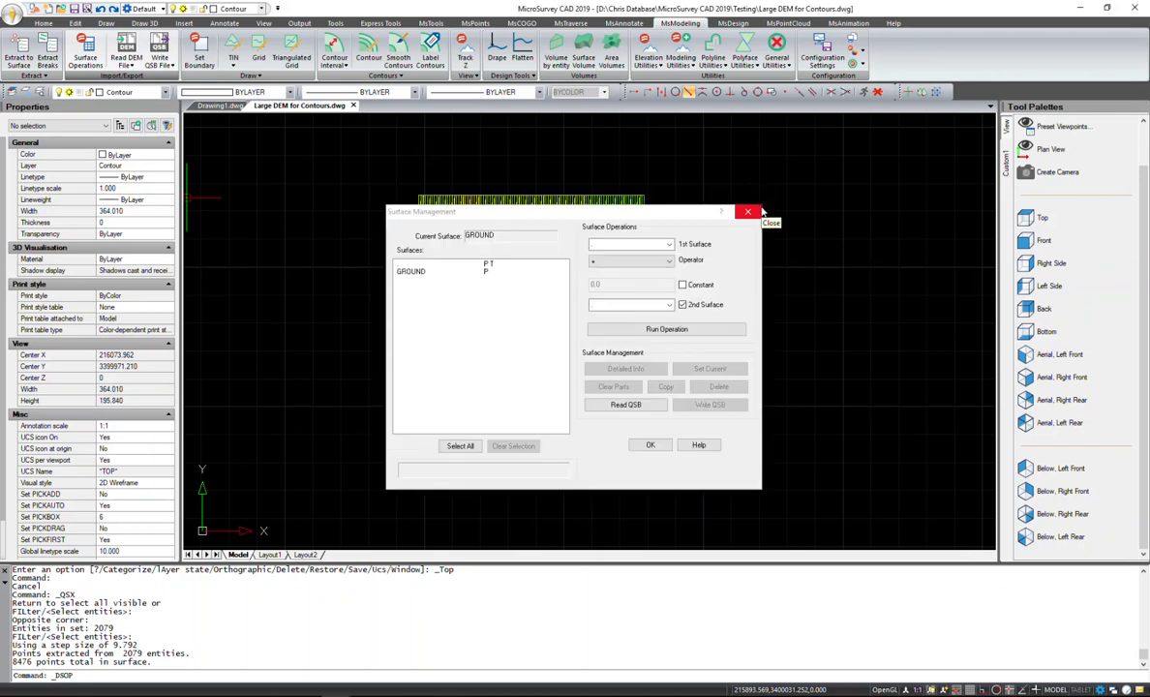
{"action": "left_click", "coordinate": [749, 212]}
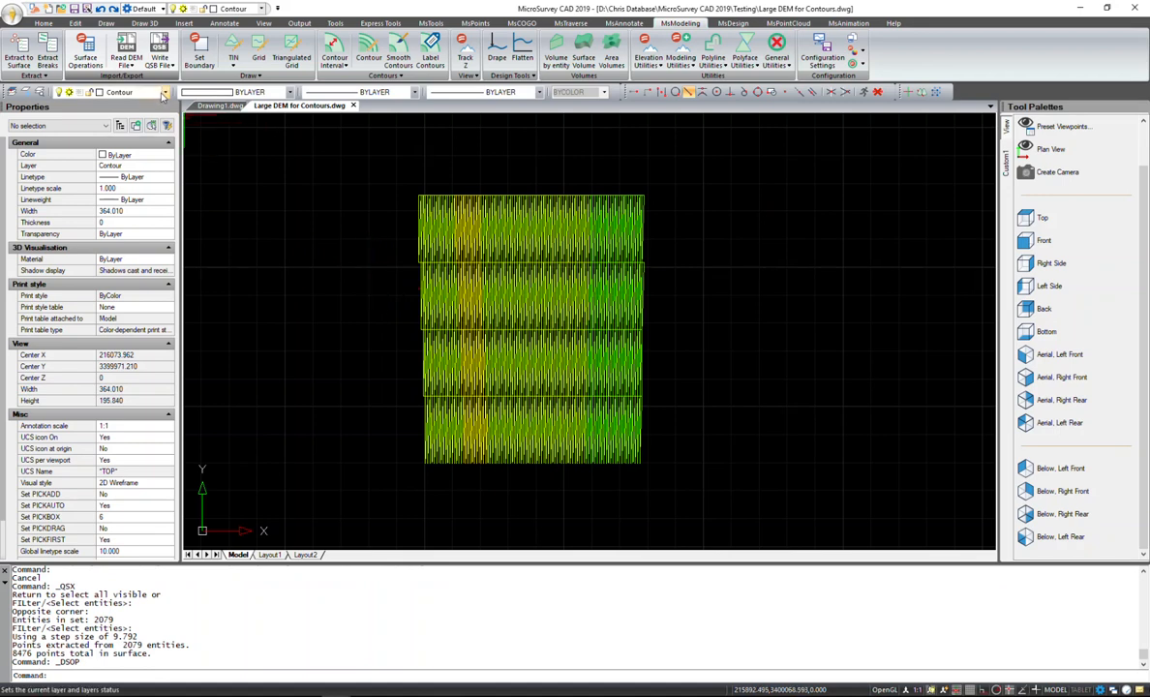
Draw the contours of the current surface GROUND with the Draw option, keeping Close all set to No.
{"action": "left_click", "coordinate": [368, 48]}
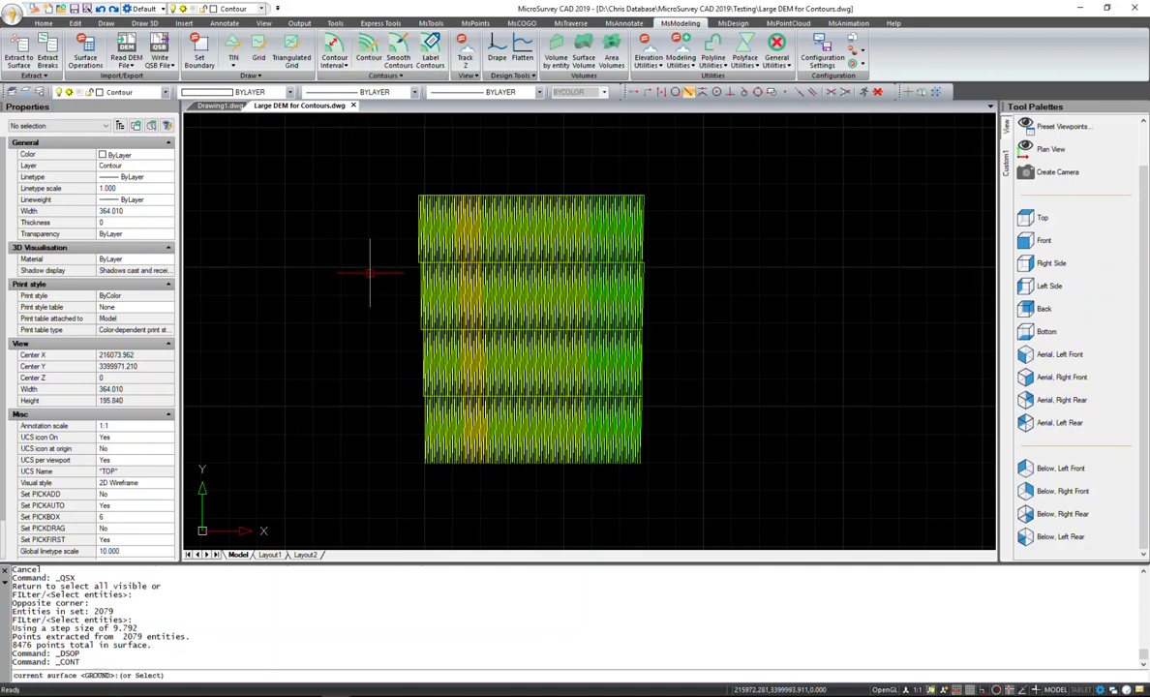
{"action": "key", "text": "Return"}
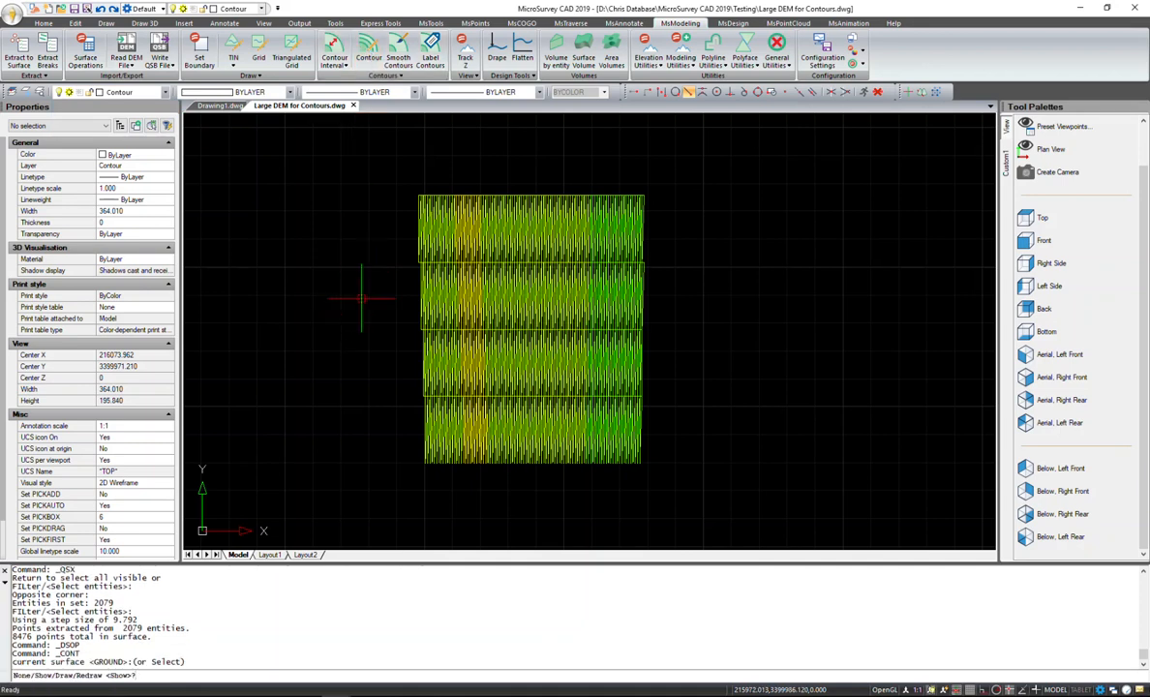
{"action": "type", "text": "d"}
{"action": "key", "text": "Return"}
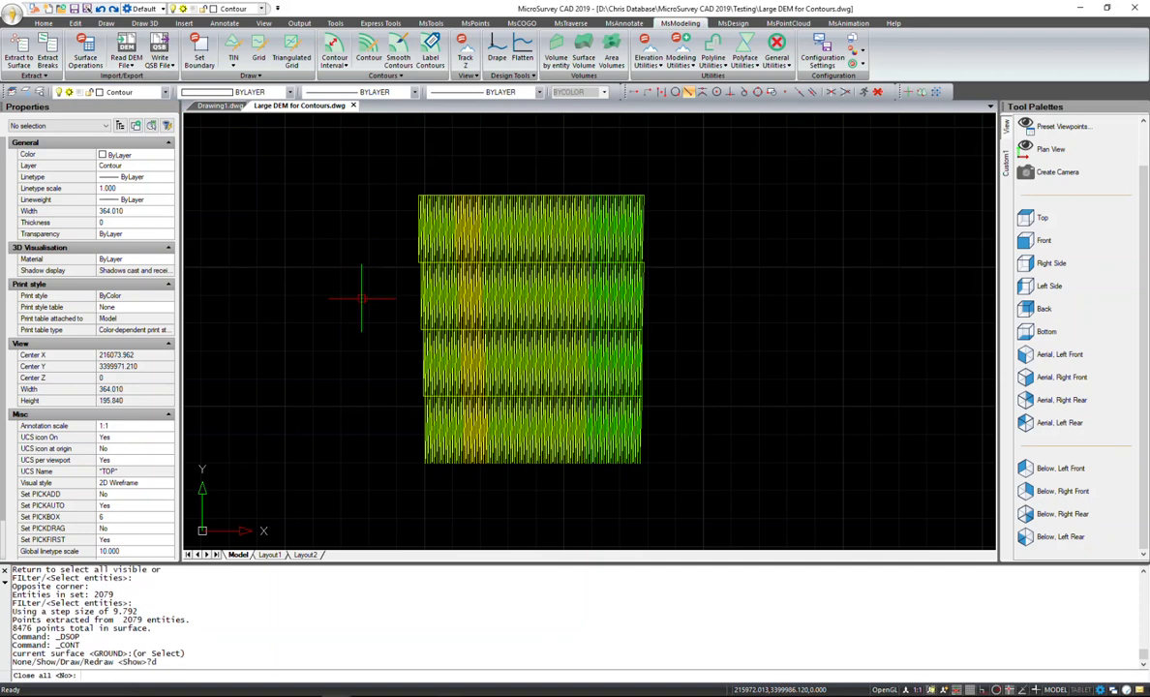
{"action": "key", "text": "Return"}
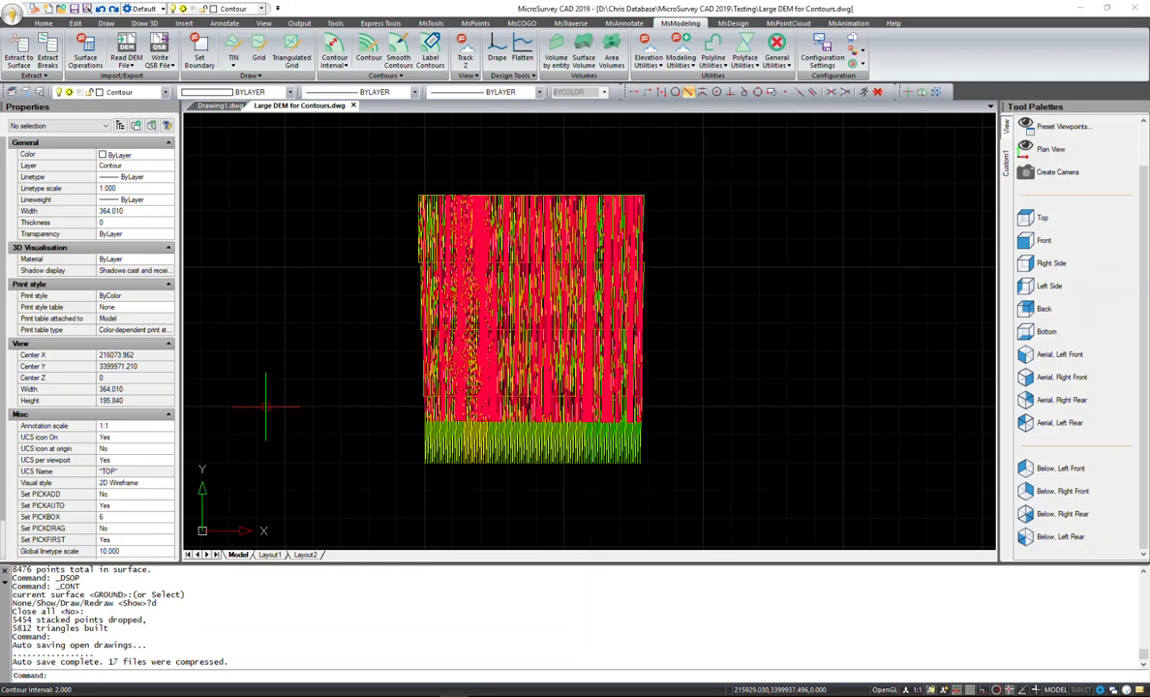
Turn off the TIN layer to isolate the drawn contours and inspect them in 3D.
{"action": "left_click", "coordinate": [126, 92]}
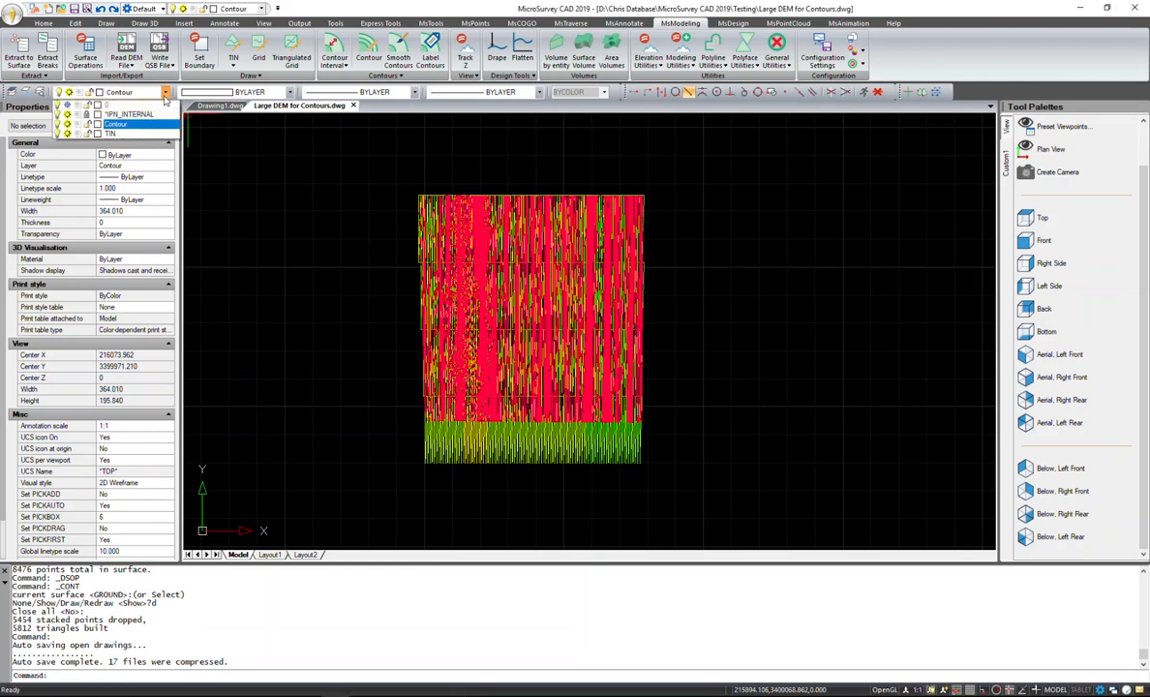
{"action": "left_click", "coordinate": [60, 134]}
{"action": "left_click", "coordinate": [370, 269]}
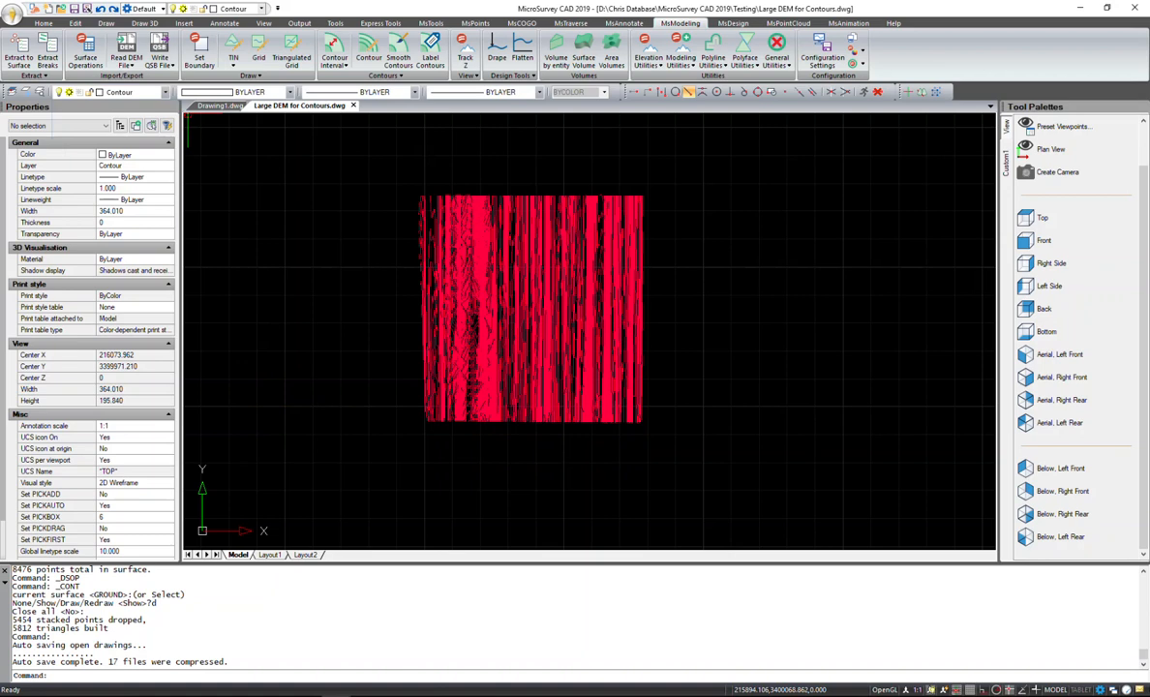
{"action": "middle_click_drag", "start_coordinate": [419, 362], "coordinate": [728, 371], "text": "shift"}
{"action": "middle_click_drag", "start_coordinate": [631, 417], "coordinate": [574, 447], "text": "shift"}
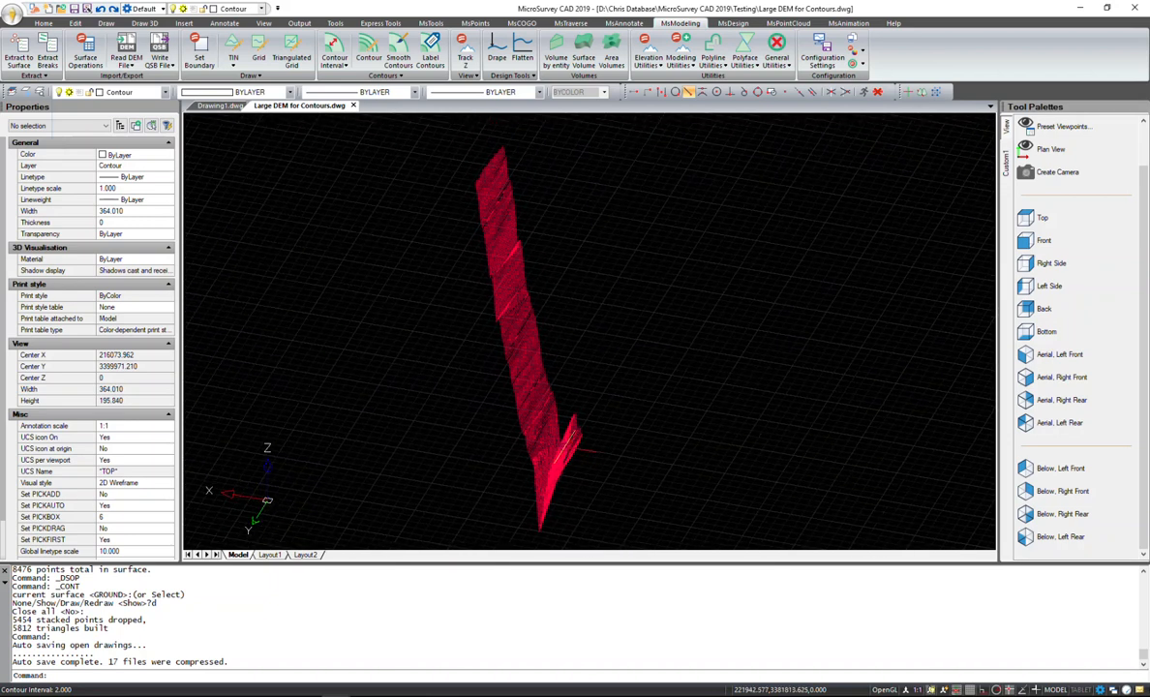